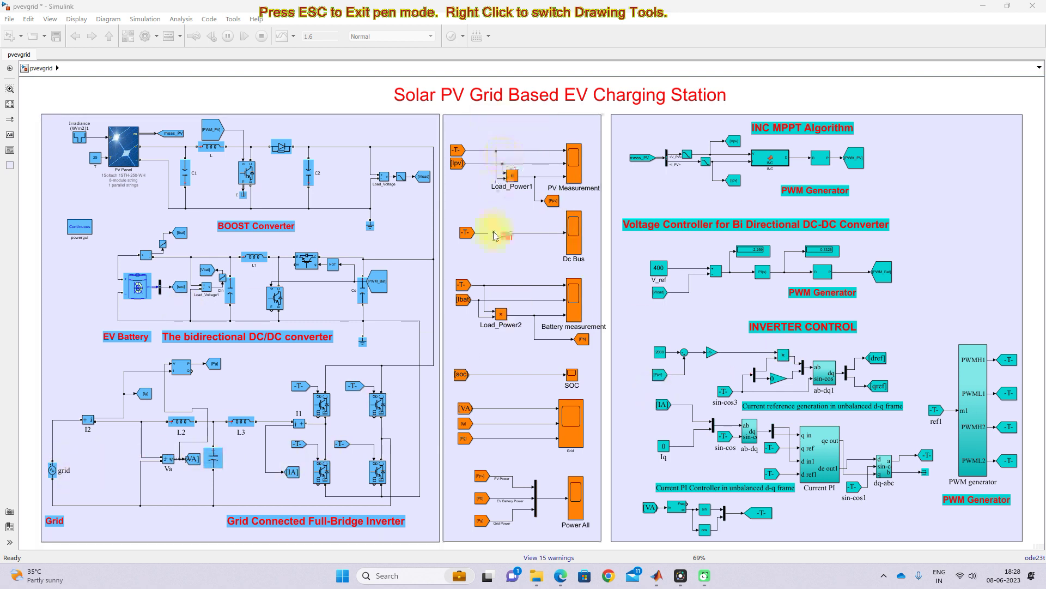
left_click_drag(494, 126, 516, 121)
key("Escape")
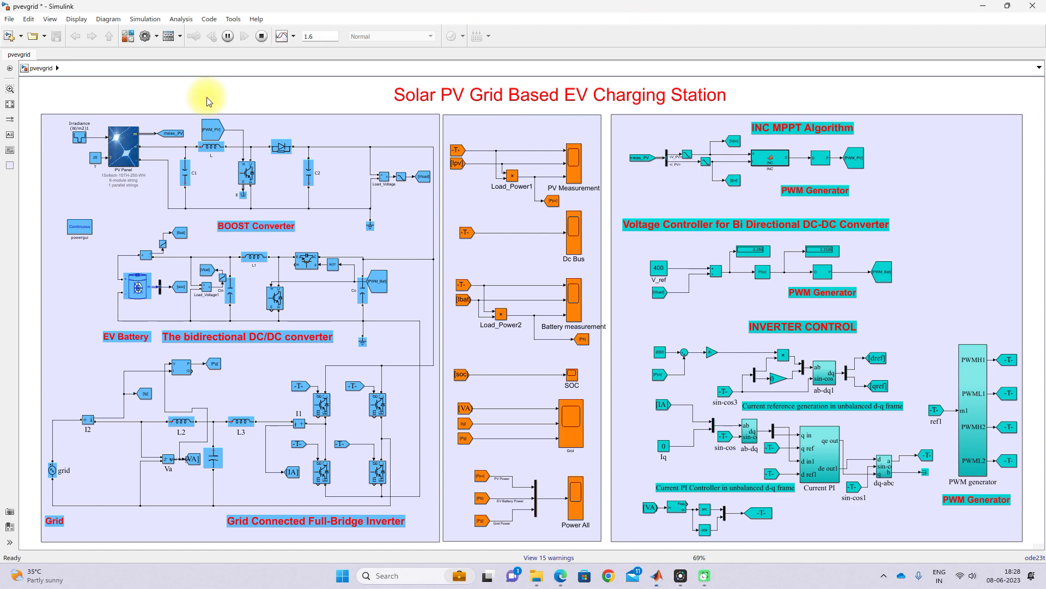
Step: Open the PV Panel block's parameters and review its parallel strings and series-connected modules per string
left_click(127, 148)
double_click(126, 148)
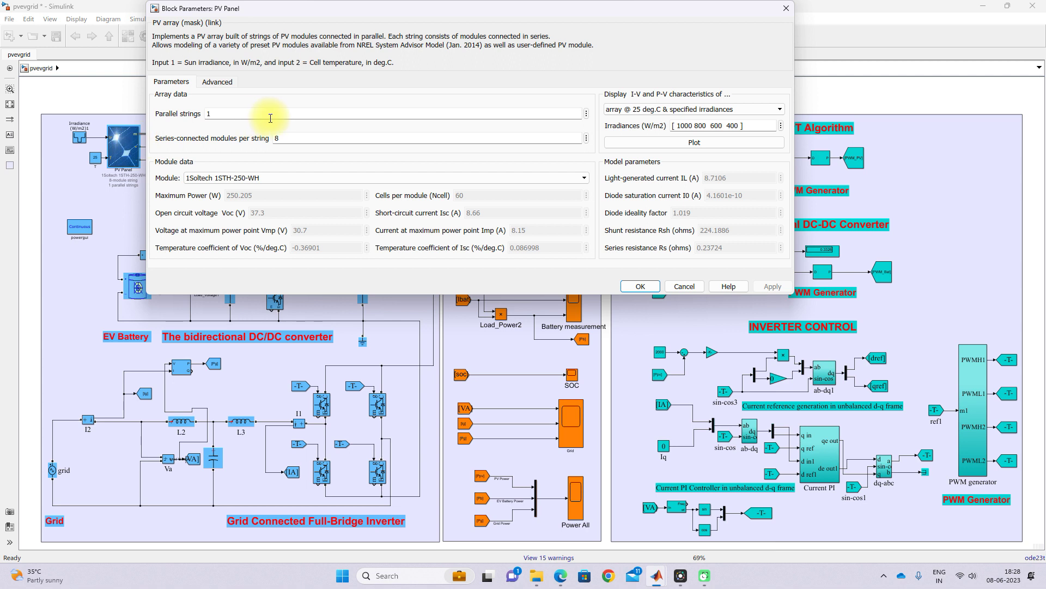
double_click(270, 118)
double_click(293, 140)
left_click(281, 136)
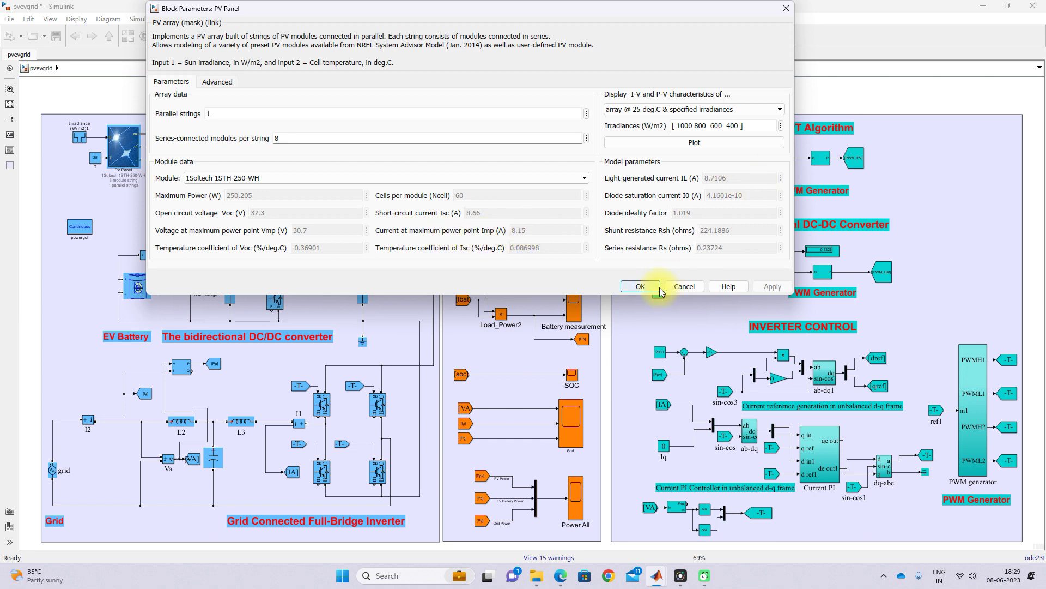
Step: Plot the PV array's I-V and P-V characteristics, read the maximum power points with data tips, and close the figure and block parameters
left_click(704, 144)
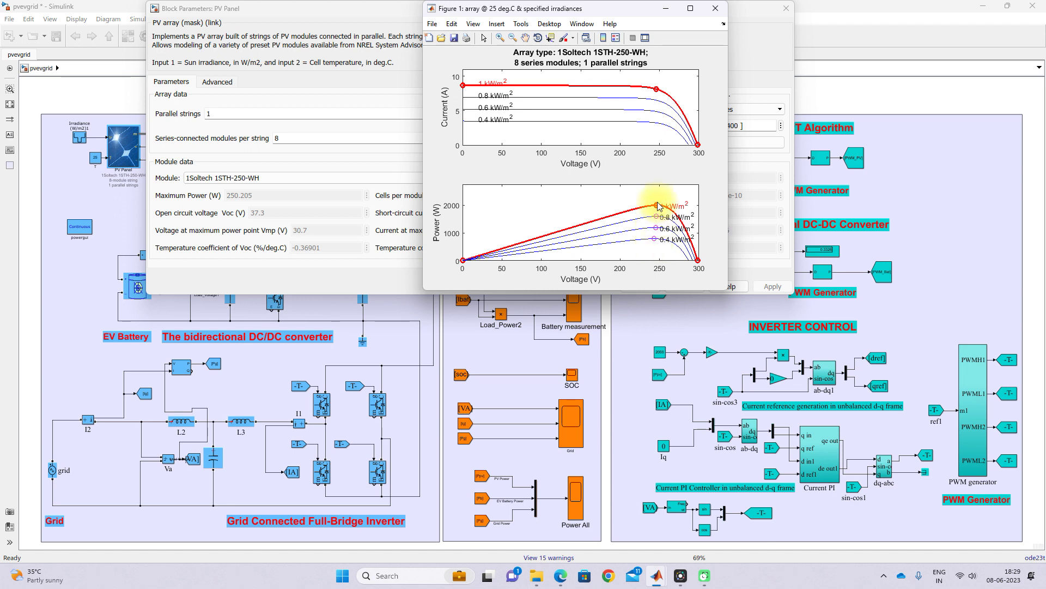
left_click(551, 41)
left_click(658, 210)
left_click(658, 216)
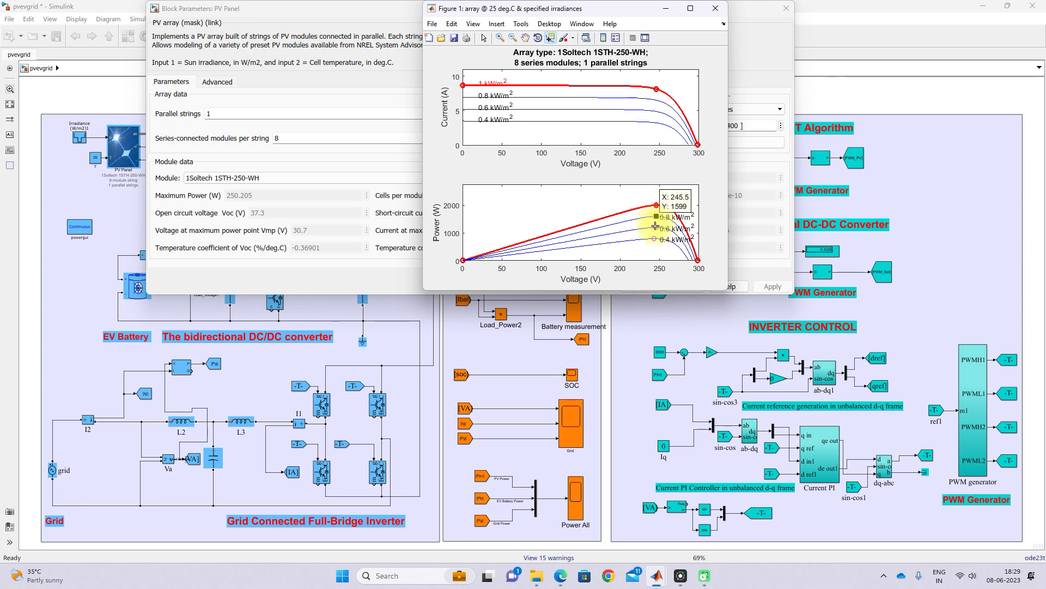
left_click(656, 228)
left_click(656, 240)
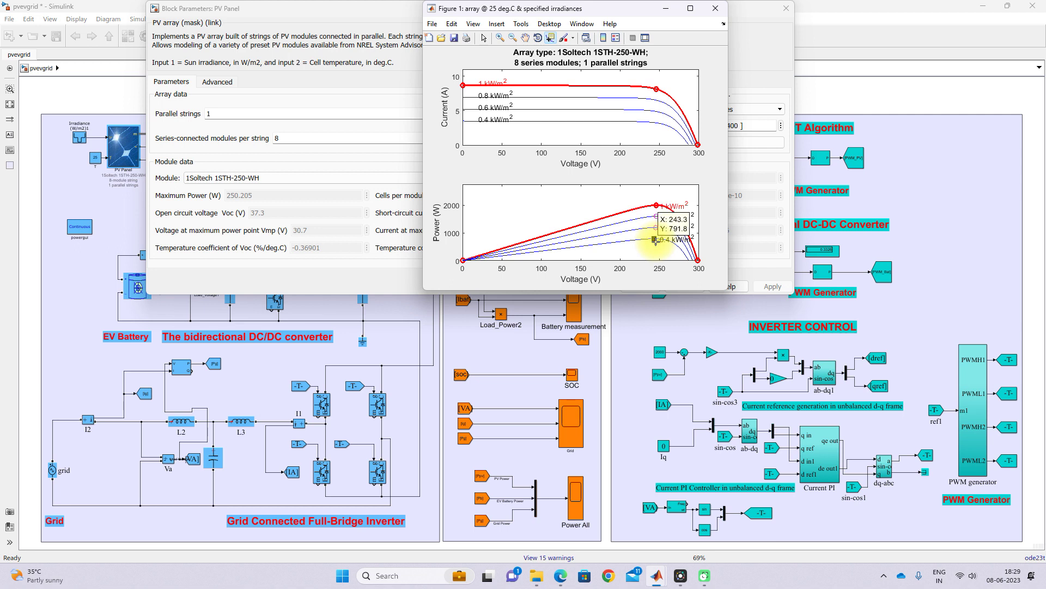
left_click(715, 7)
left_click(677, 283)
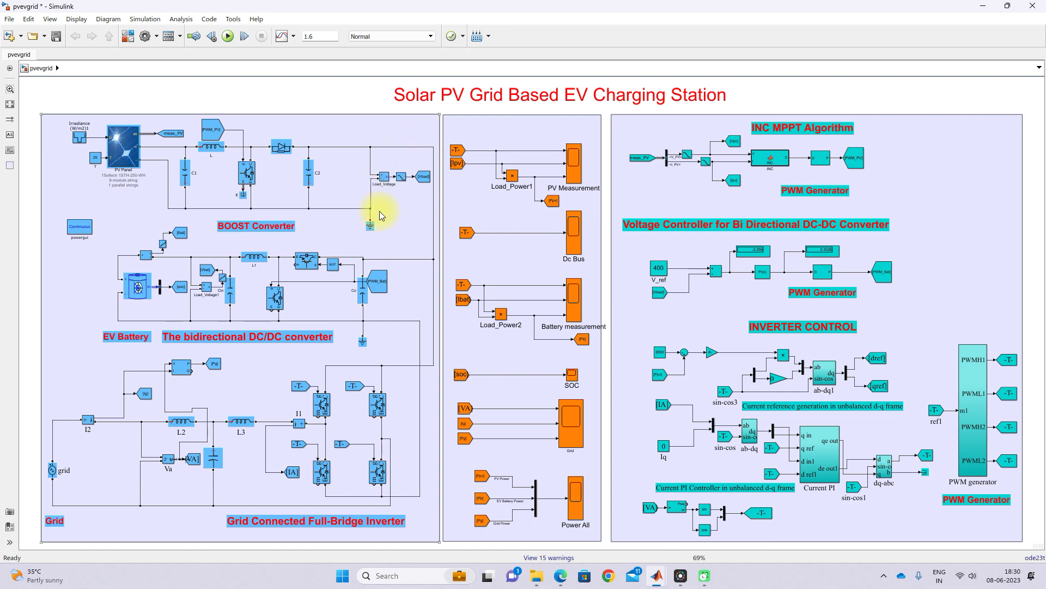
key("F9")
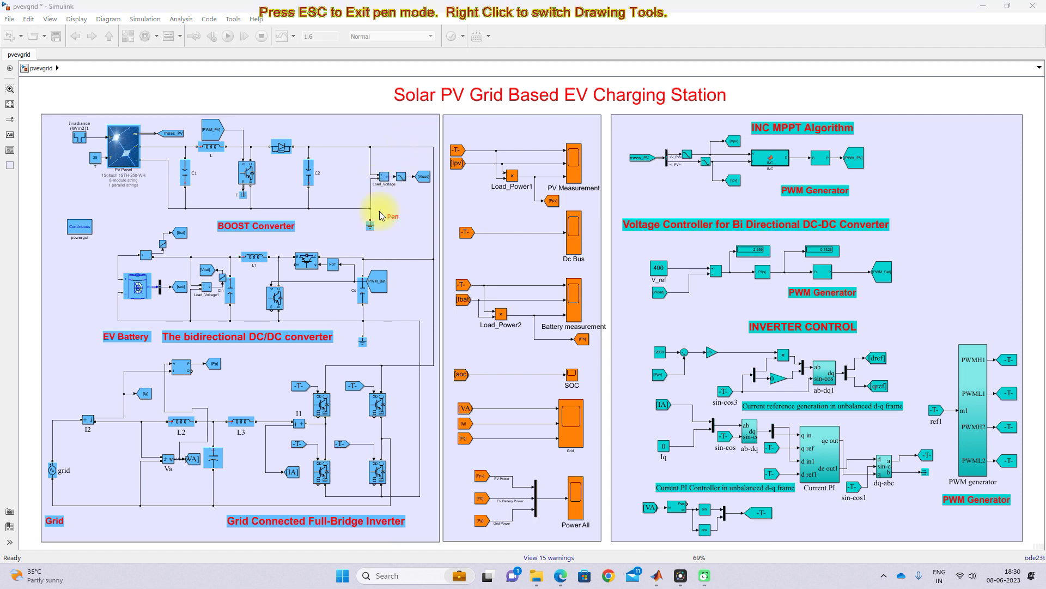
left_click_drag(410, 136, 405, 514)
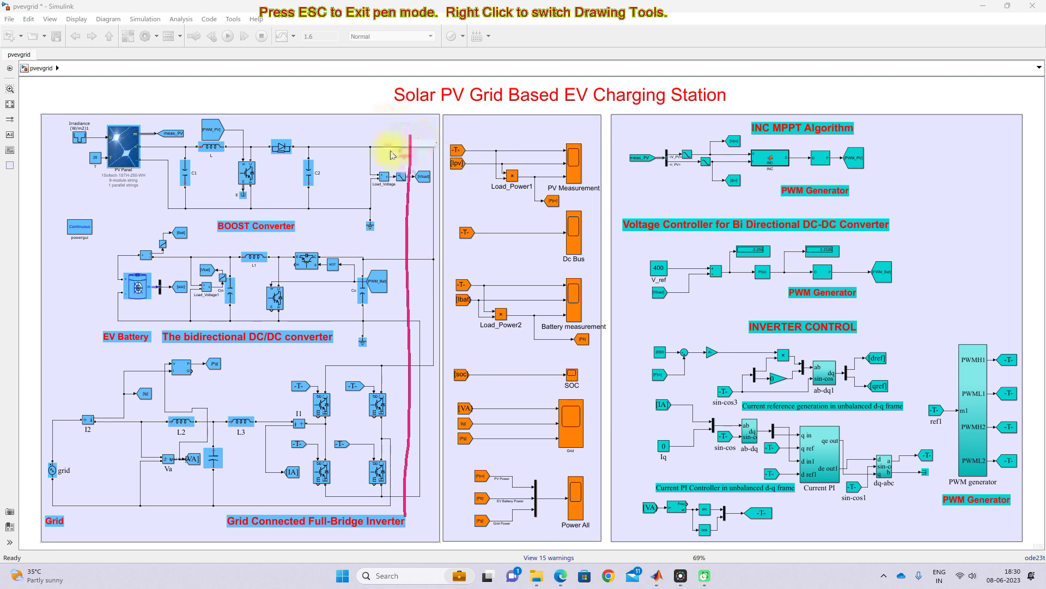
left_click_drag(390, 137, 435, 121)
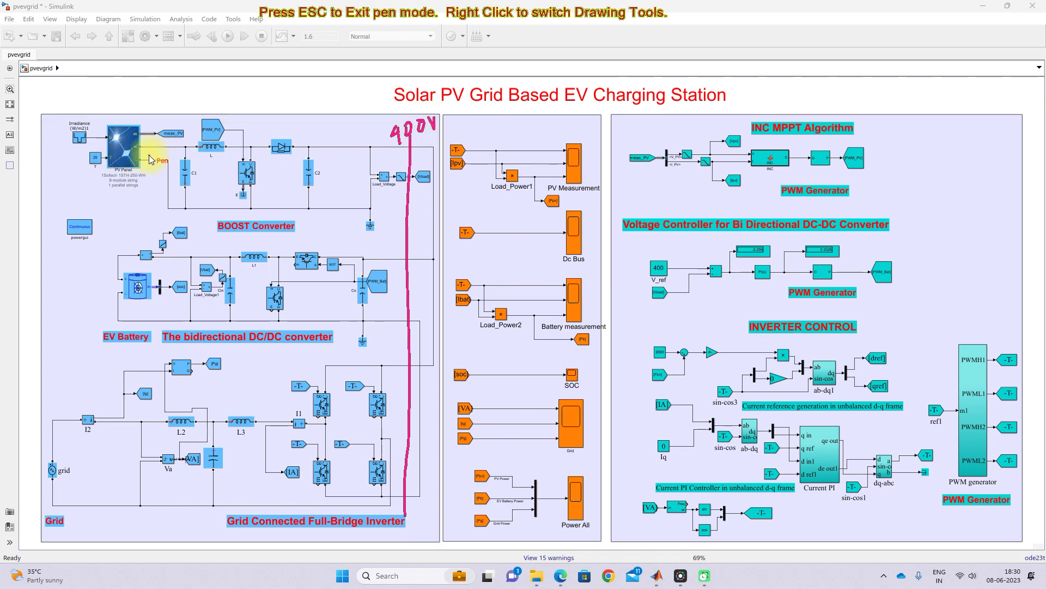
mouse_move(159, 158)
left_mouse_down()
mouse_move(203, 144)
mouse_move(195, 158)
mouse_move(222, 161)
mouse_move(265, 131)
left_mouse_up()
mouse_move(302, 169)
left_mouse_down()
mouse_move(310, 186)
mouse_move(326, 174)
left_mouse_up()
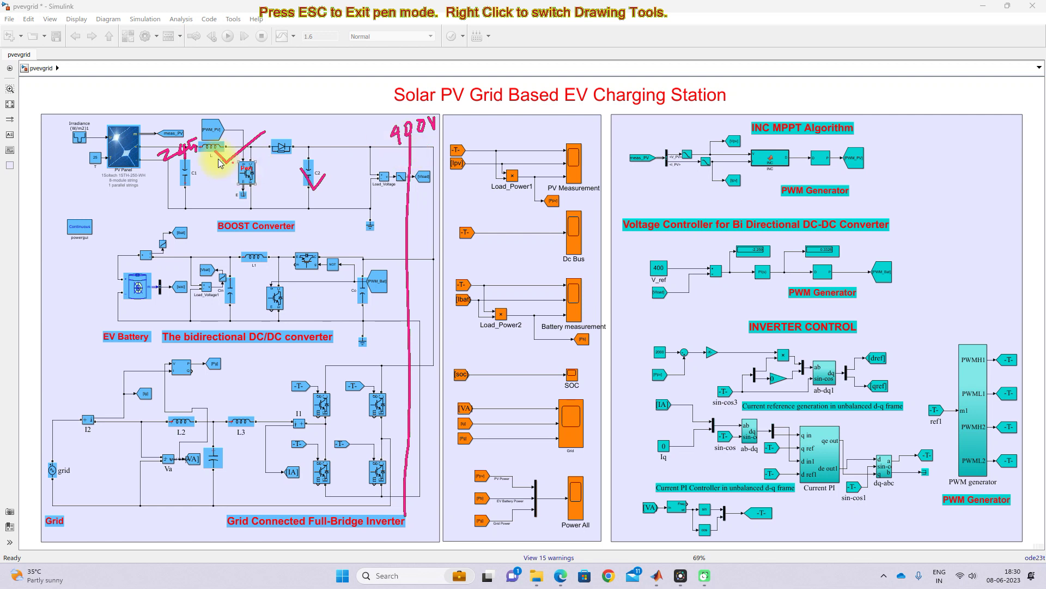
mouse_move(111, 141)
left_mouse_down()
mouse_move(117, 157)
mouse_move(139, 135)
left_mouse_up()
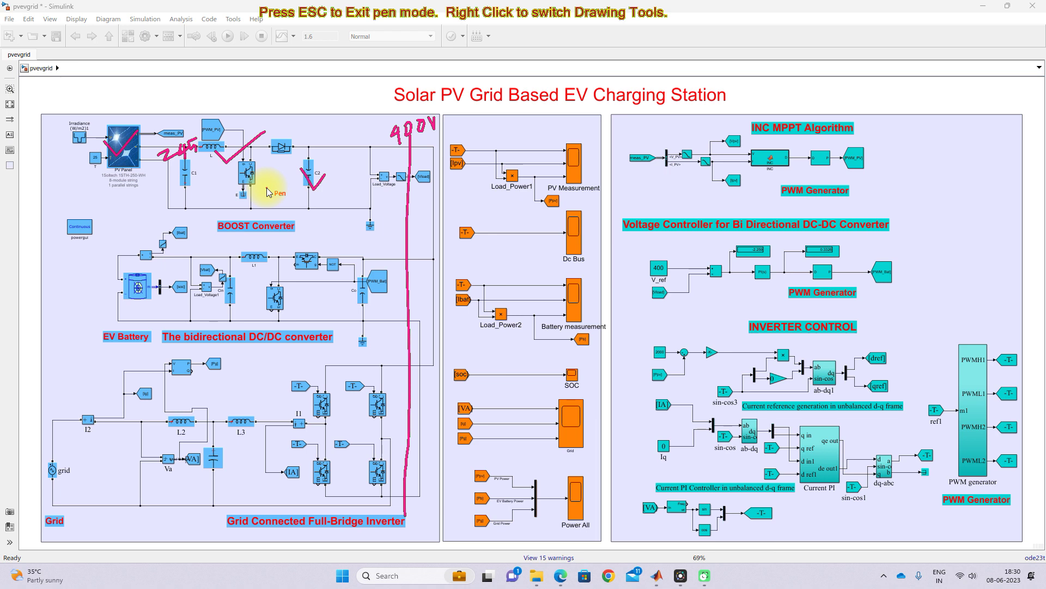
key("Escape")
Step: Open the EV battery block's parameters and review its nominal voltage, rated capacity and initial state of charge
left_click(141, 288)
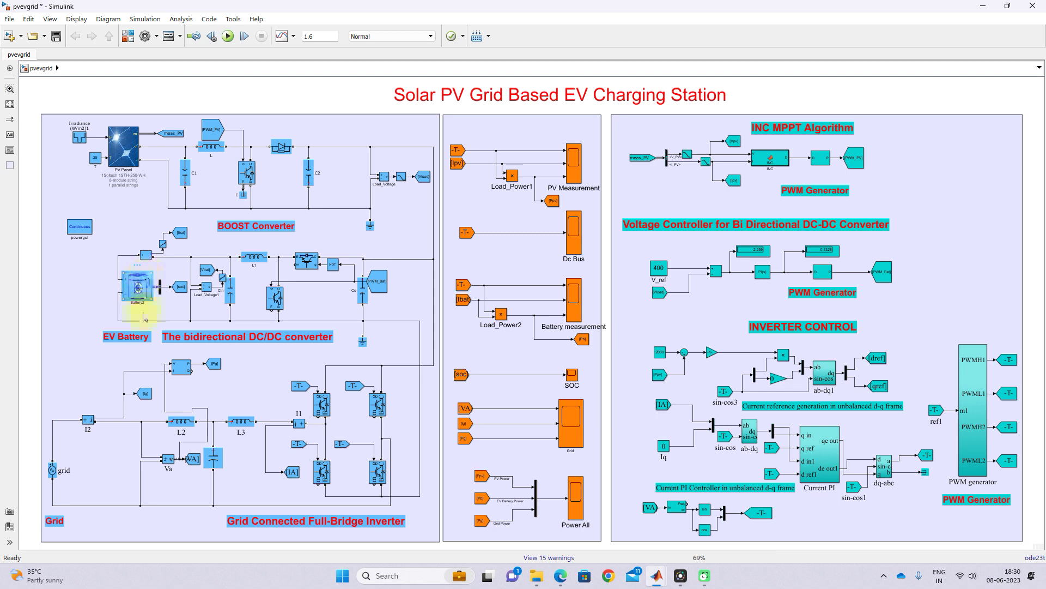
double_click(143, 300)
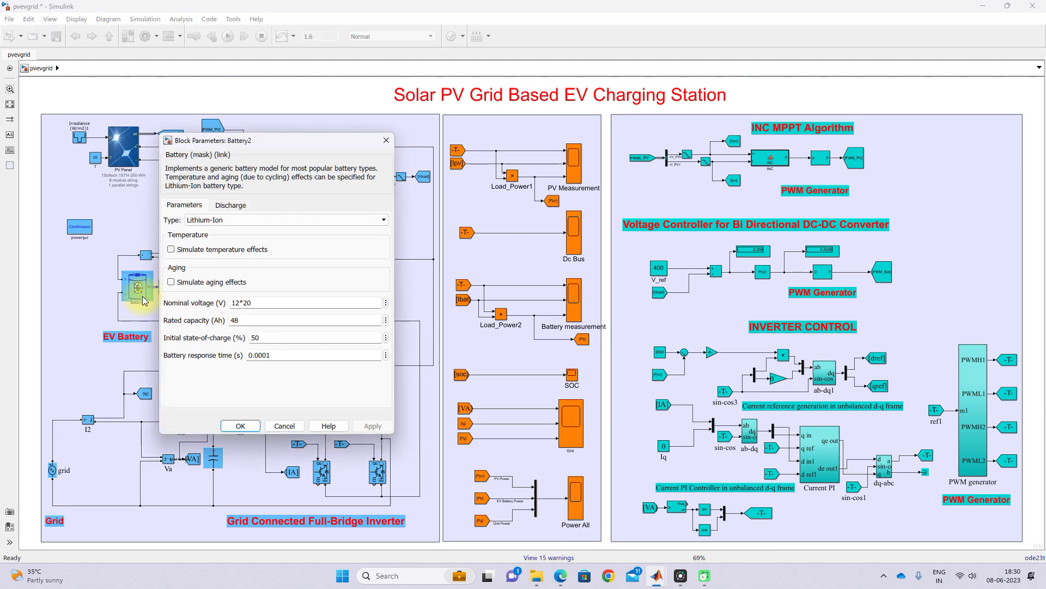
double_click(266, 300)
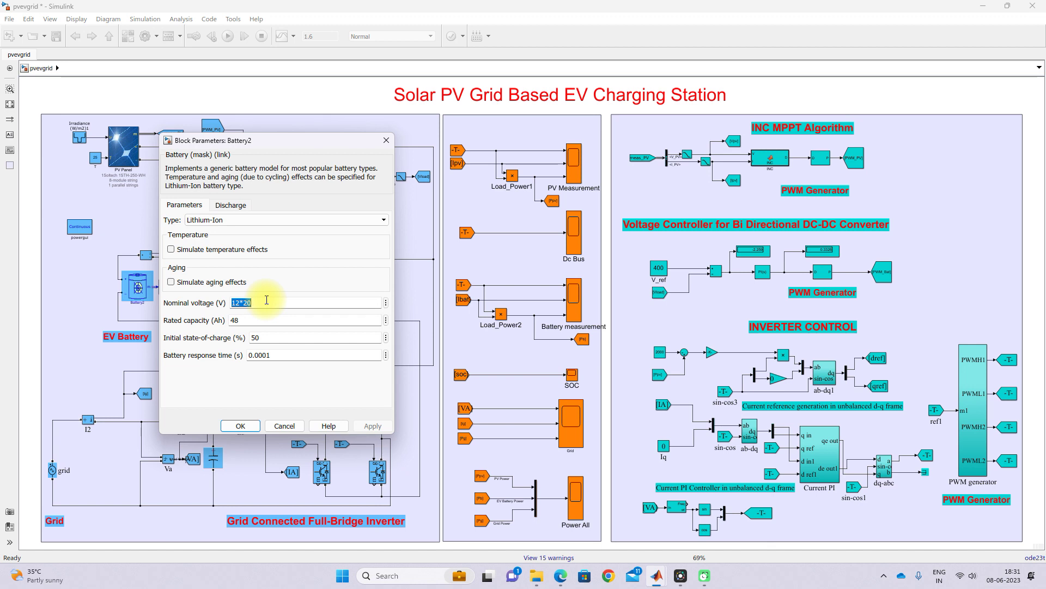
double_click(259, 320)
double_click(262, 337)
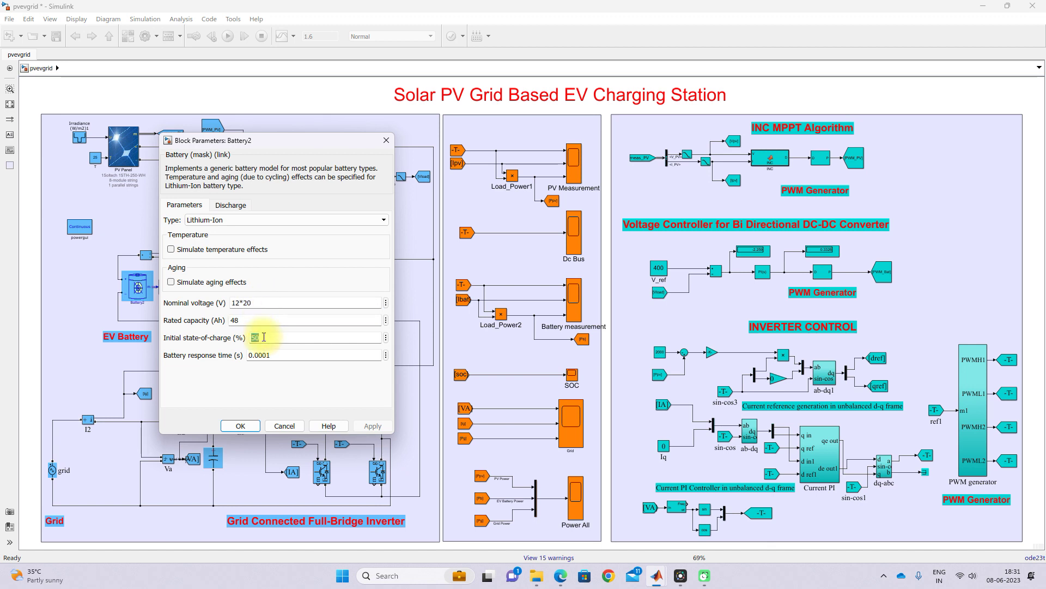
left_click(241, 425)
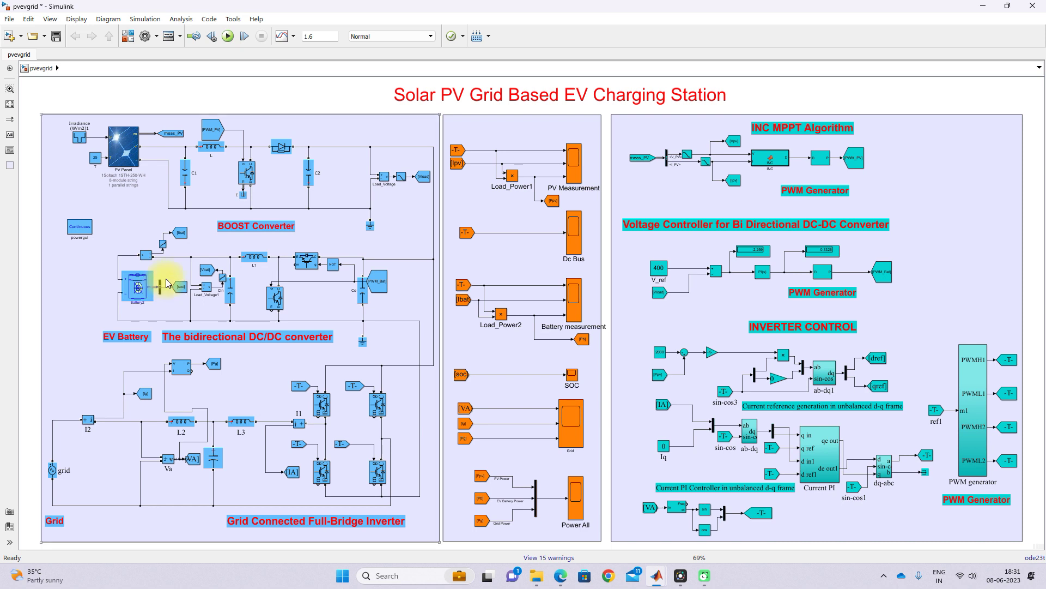
key("F9")
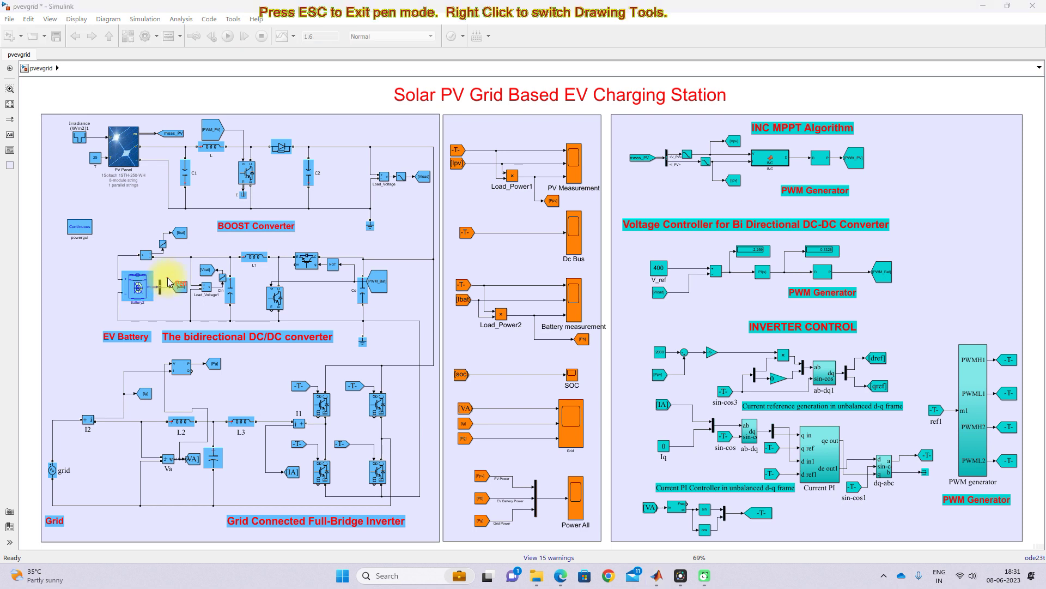
mouse_move(168, 277)
left_mouse_down()
mouse_move(187, 275)
mouse_move(208, 295)
mouse_move(213, 288)
left_mouse_up()
mouse_move(420, 271)
left_mouse_down()
mouse_move(400, 301)
mouse_move(423, 279)
mouse_move(428, 301)
mouse_move(440, 276)
left_mouse_up()
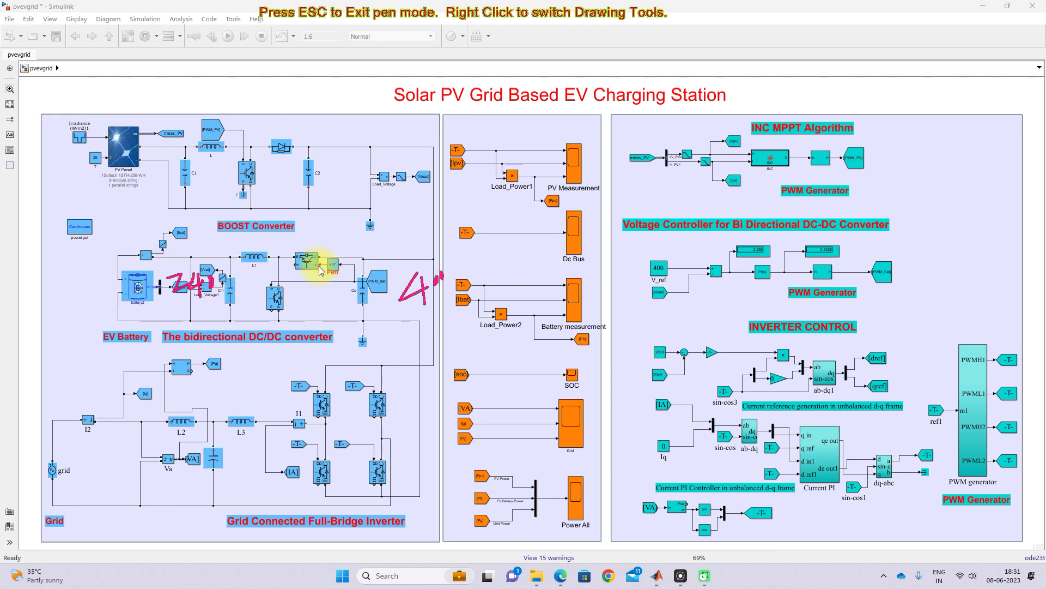
key("Escape")
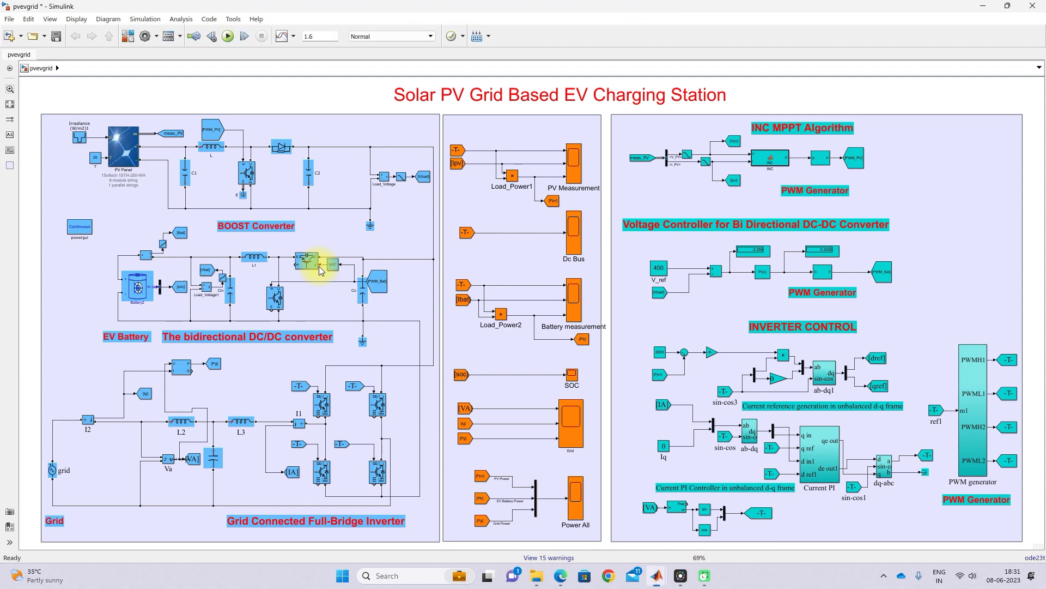
Step: Open the grid AC voltage source's parameters and review its peak amplitude and frequency
double_click(53, 472)
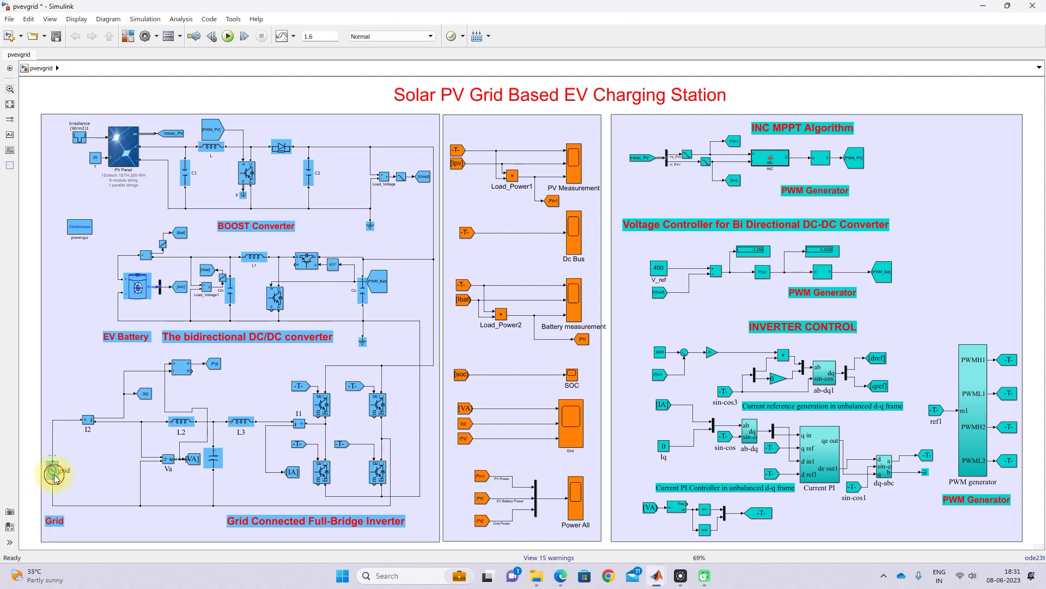
left_click_drag(149, 388, 168, 325)
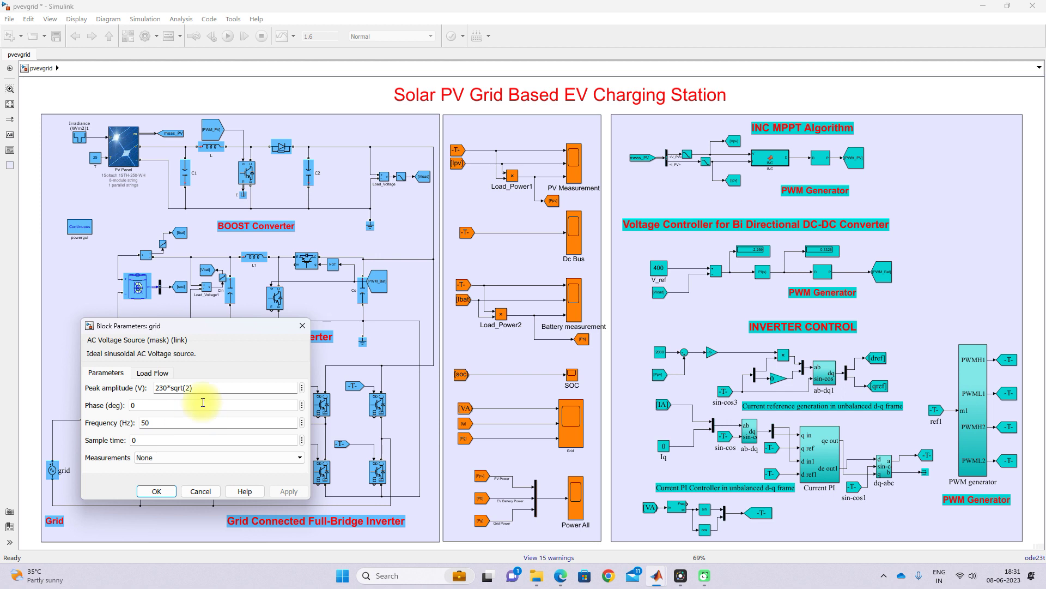
double_click(202, 387)
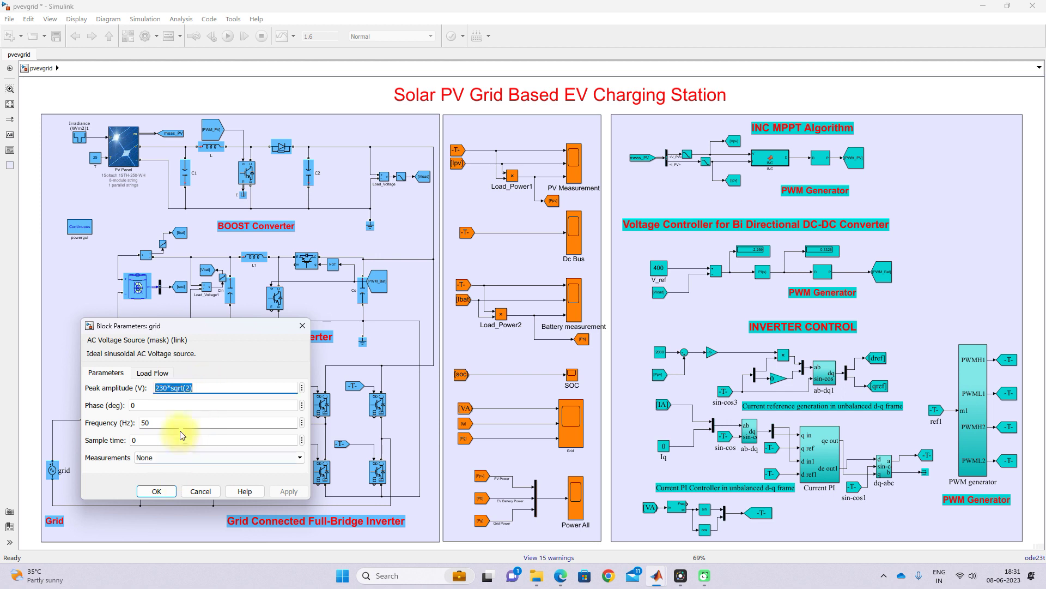
left_click(157, 491)
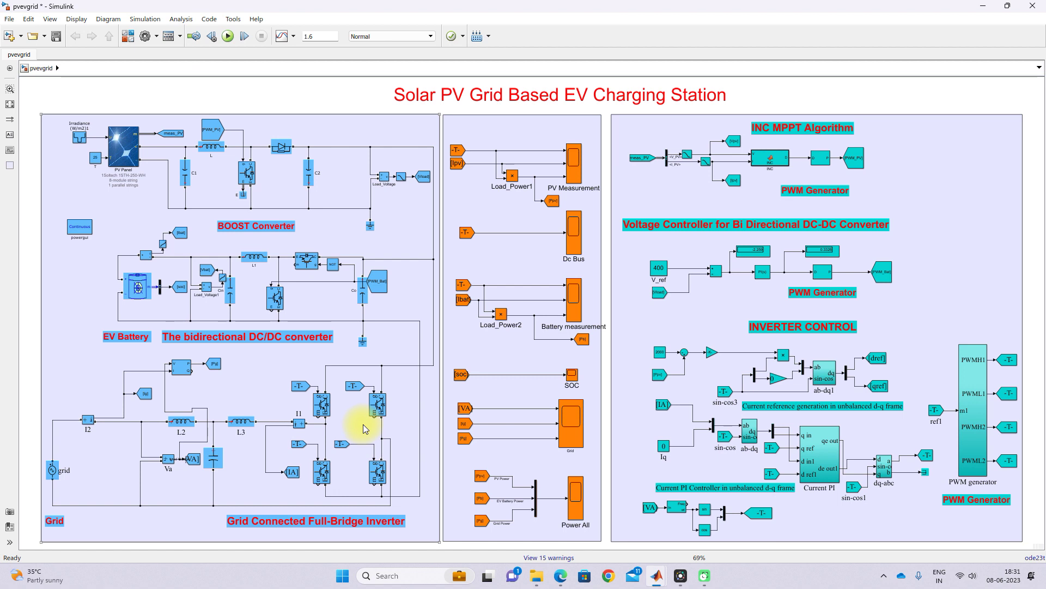
left_click(908, 164)
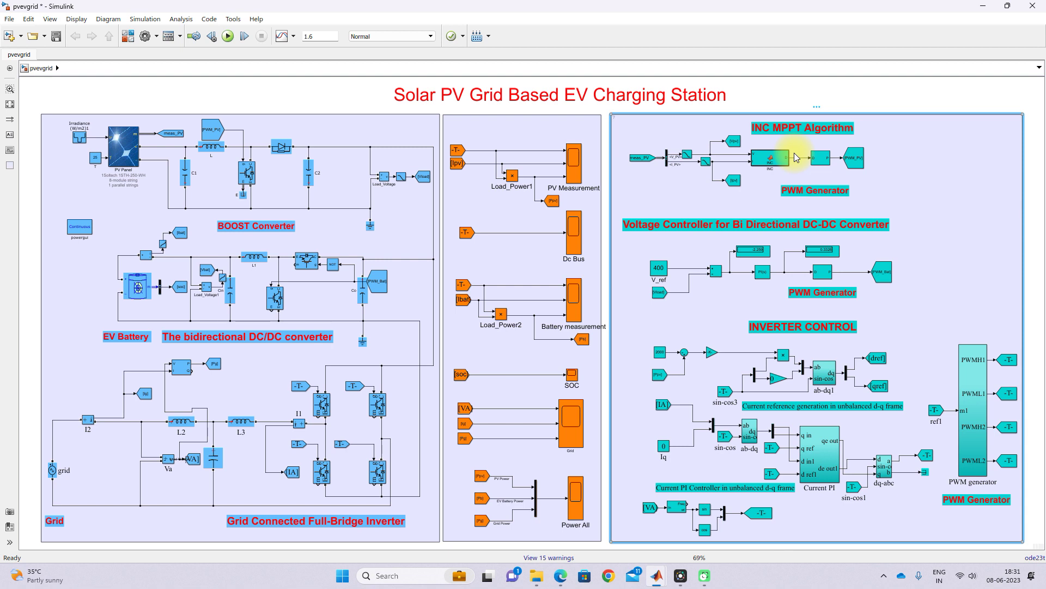
left_click(773, 131)
key("F12")
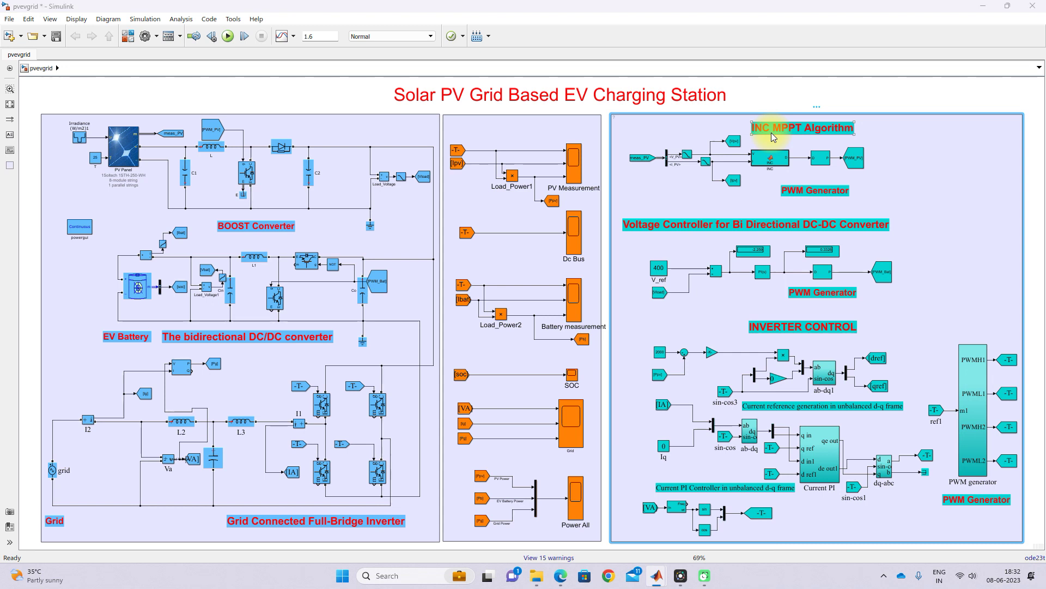
mouse_move(729, 150)
left_mouse_down()
mouse_move(751, 142)
mouse_move(750, 158)
left_mouse_up()
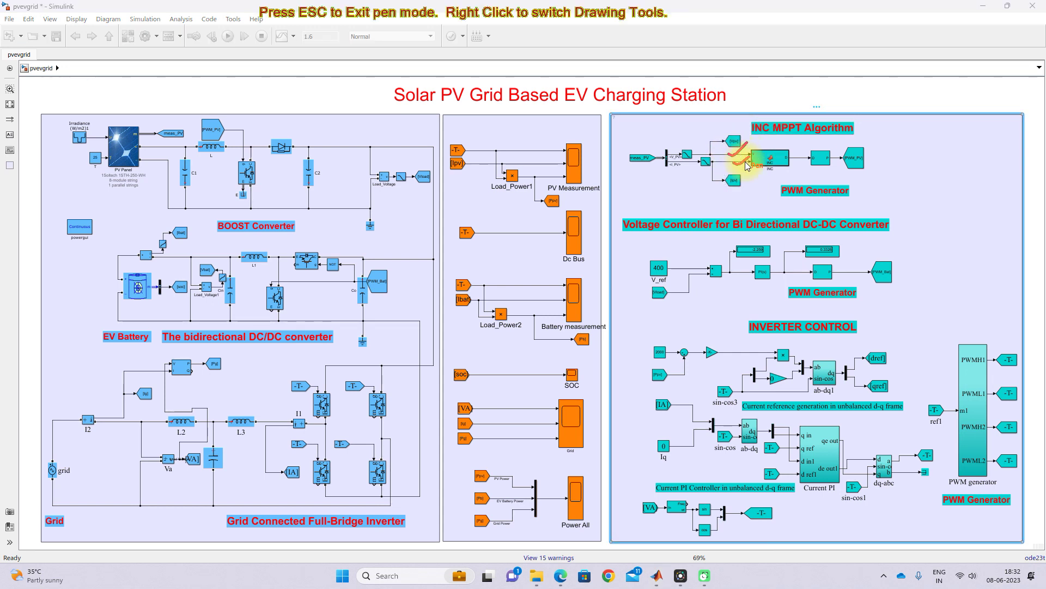
left_click_drag(795, 157, 805, 153)
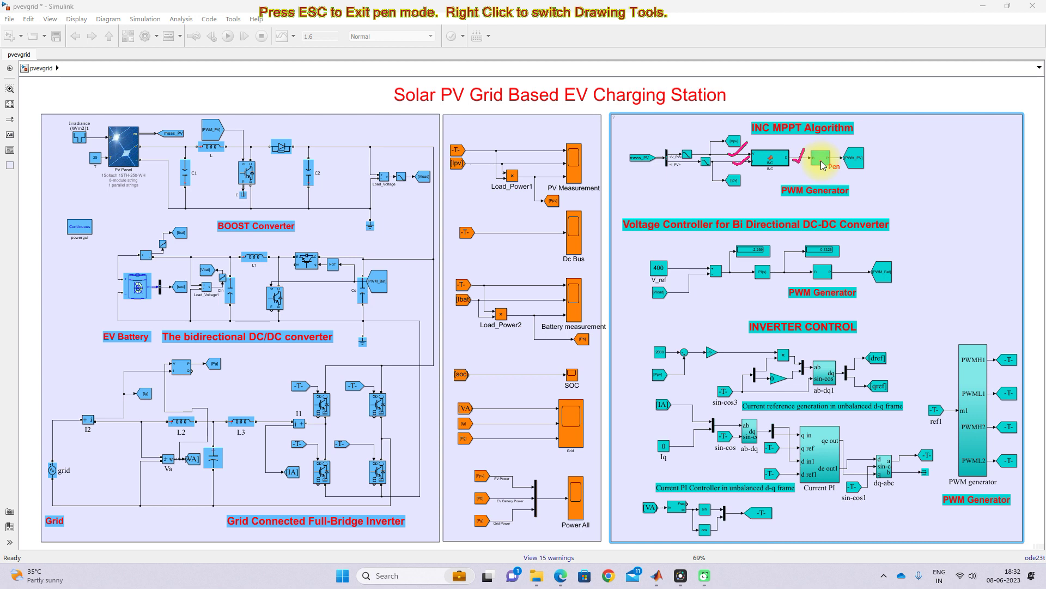
mouse_move(821, 159)
left_mouse_down()
mouse_move(906, 160)
mouse_move(902, 150)
mouse_move(944, 137)
mouse_move(951, 151)
mouse_move(912, 99)
mouse_move(808, 78)
mouse_move(629, 65)
mouse_move(485, 76)
mouse_move(255, 149)
left_mouse_up()
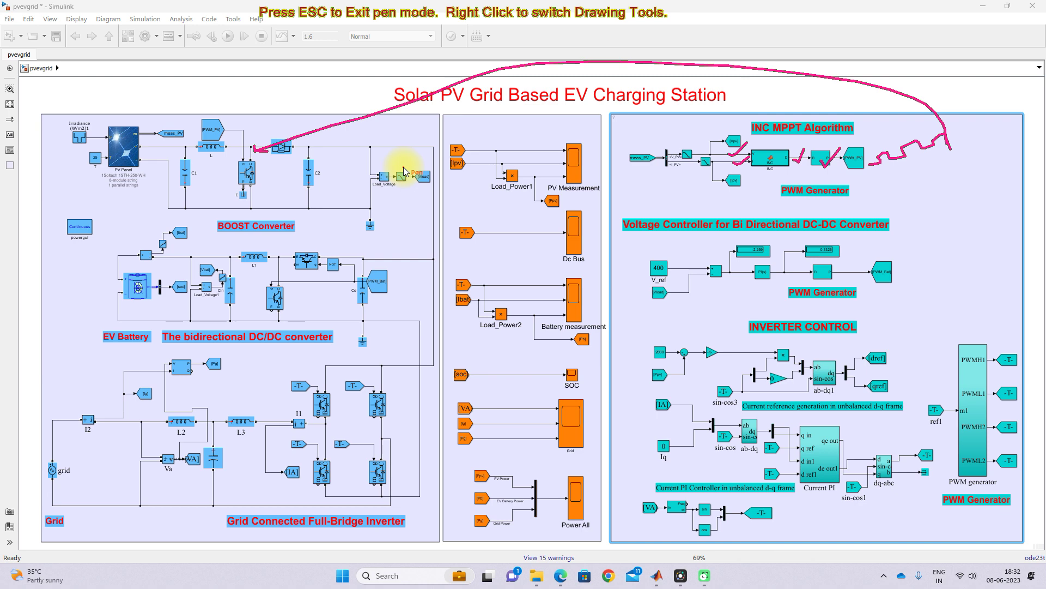
key("Escape")
Step: Open the INC MPPT function block's code and delete the author and frequency comment lines above the function declaration
left_click(778, 164)
double_click(777, 163)
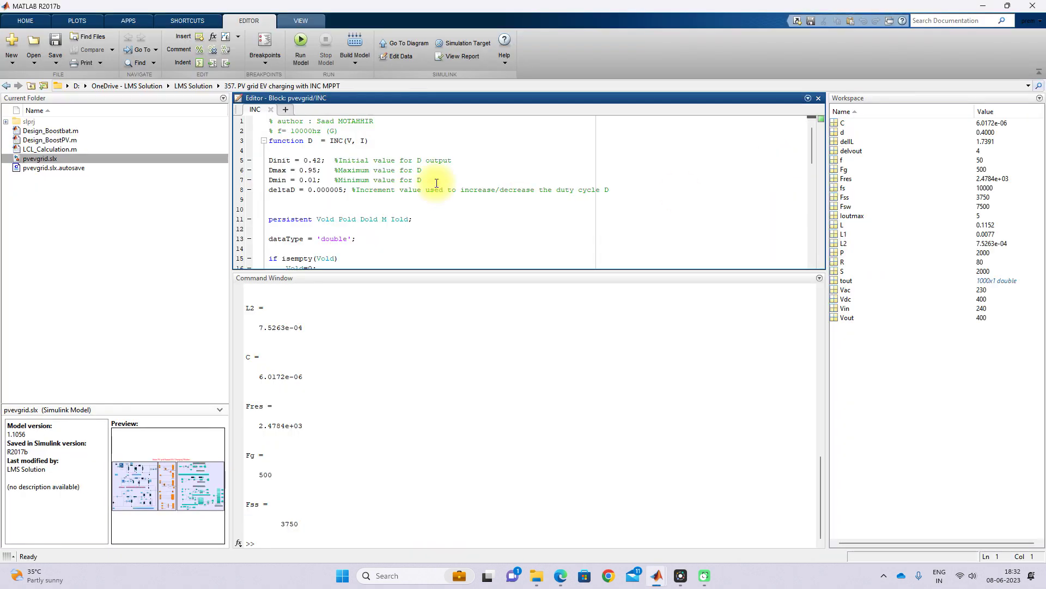
left_click_drag(338, 130, 241, 117)
key("BackSpace")
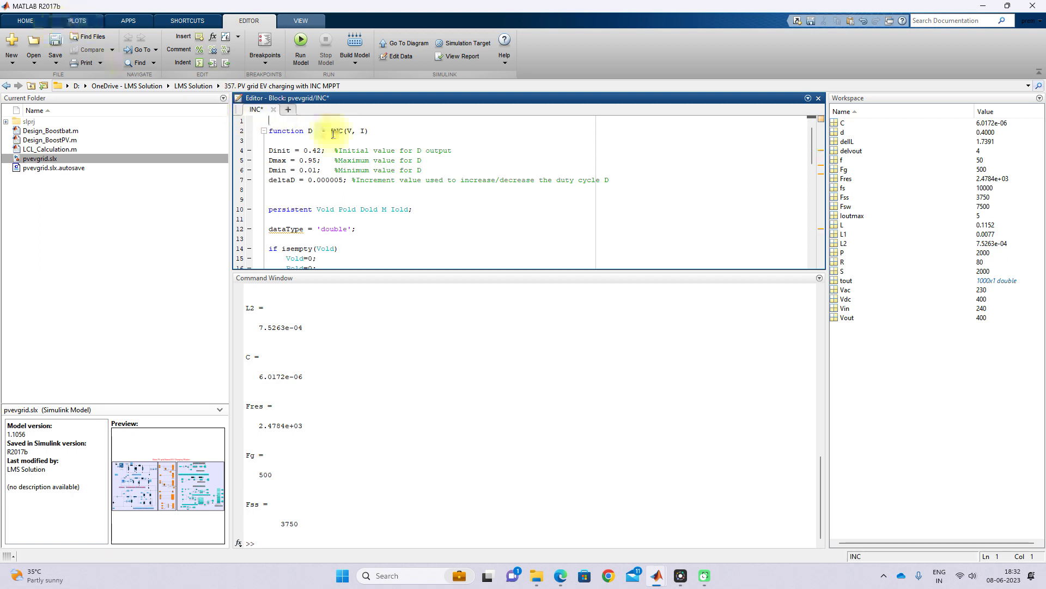
Step: Examine the INC function's code, from the duty-cycle limits and persistent variables through the incremental conductance logic
scroll(344, 143, "down", 6)
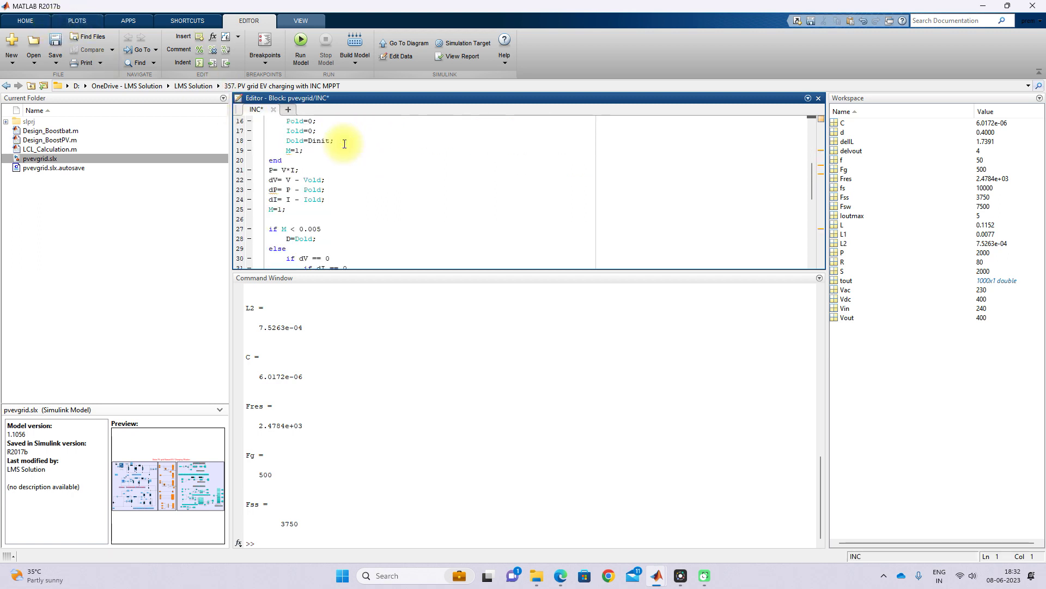
scroll(345, 144, "down", 5)
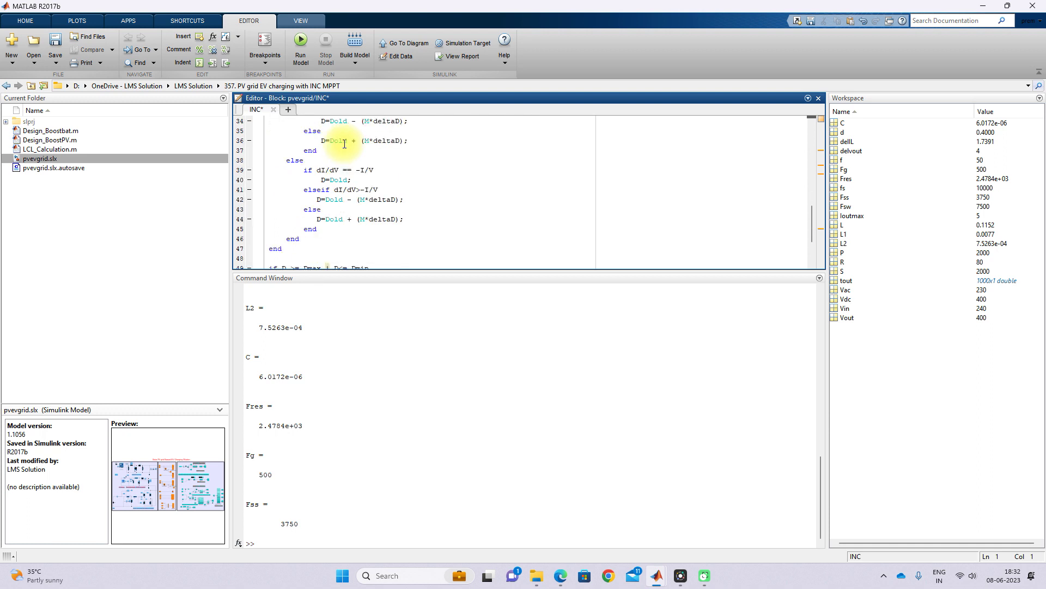
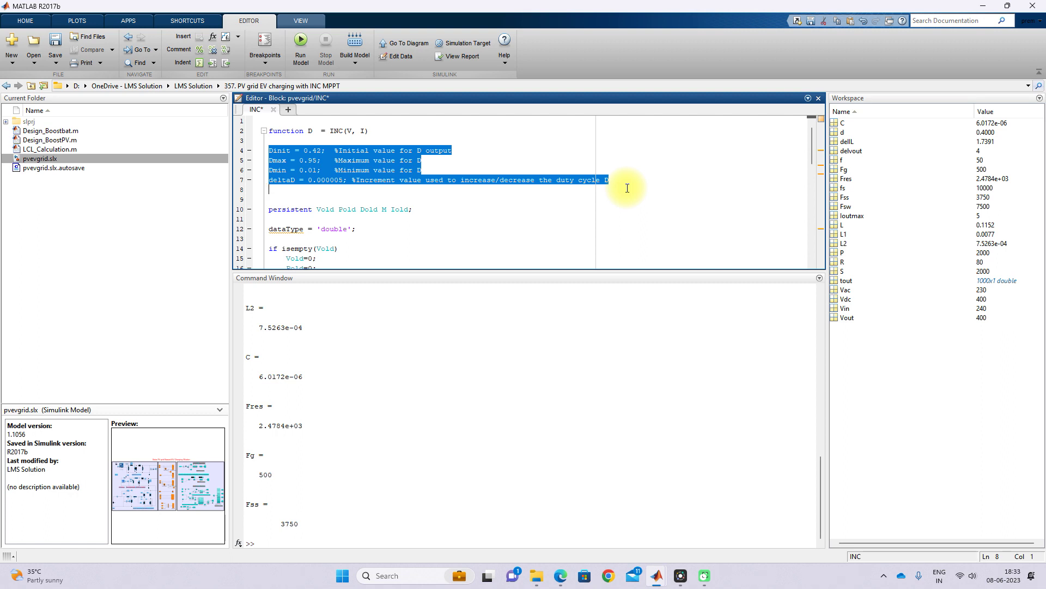
left_click(535, 229)
scroll(382, 189, "down", 3)
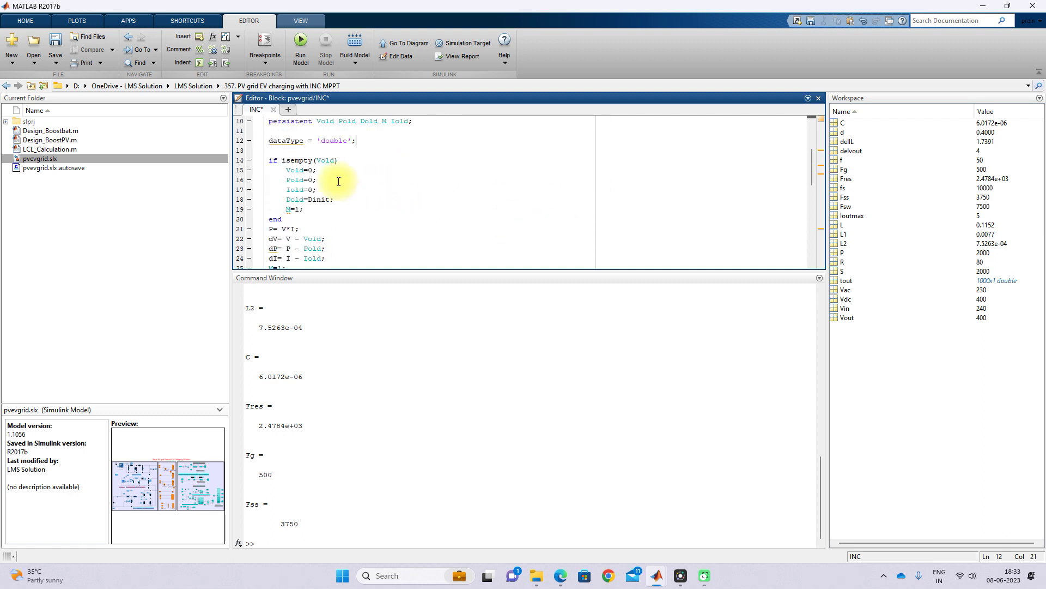
Step: Examine the INC code's persistent-variable initialisation and the lines computing P, dV, dP and dI
left_click_drag(288, 171, 303, 210)
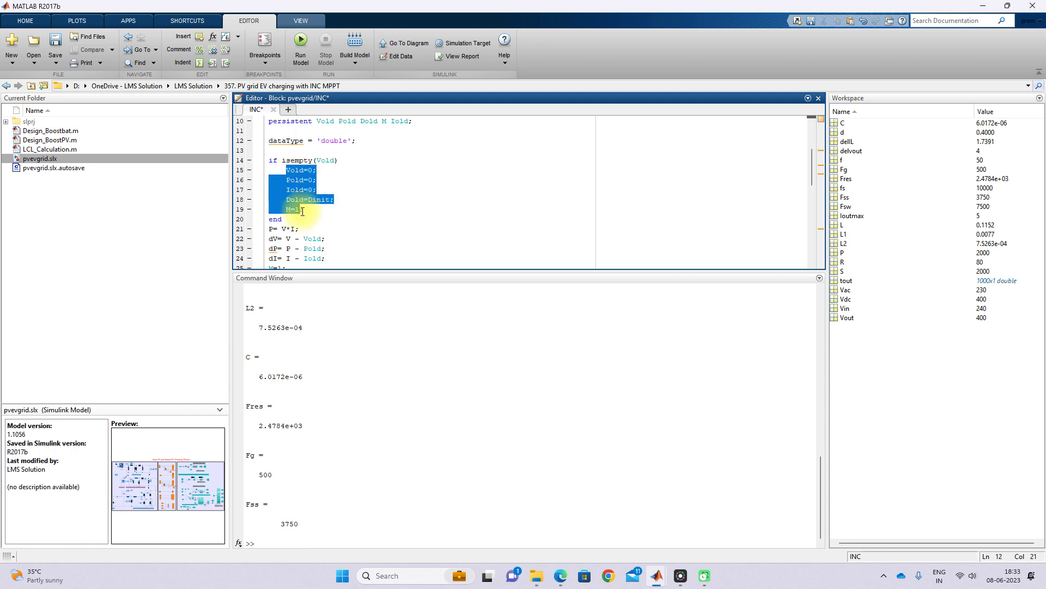
left_click(390, 224)
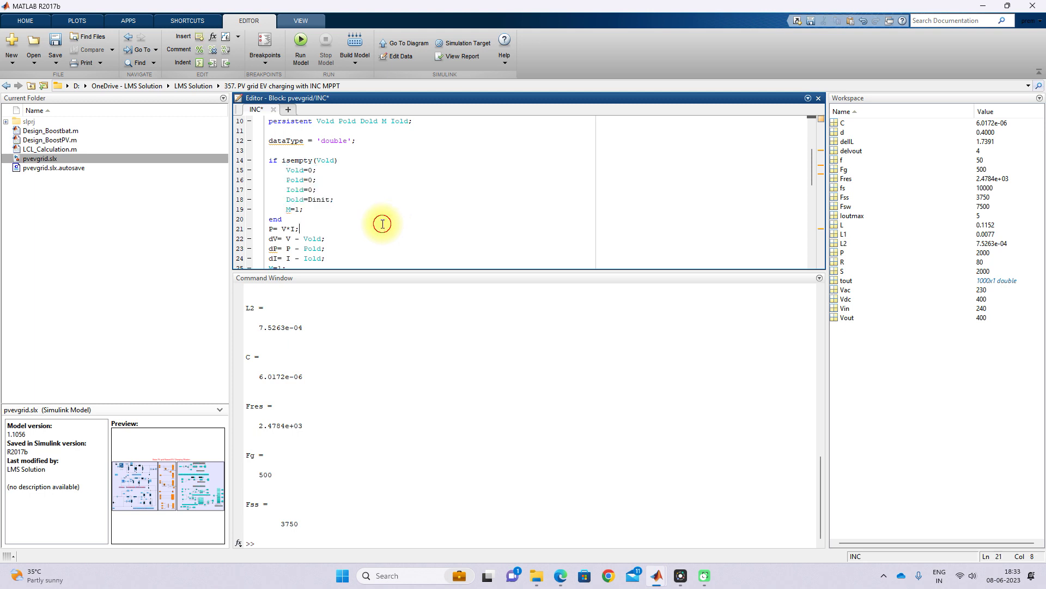
scroll(349, 234, "down", 2)
triple_click(271, 172)
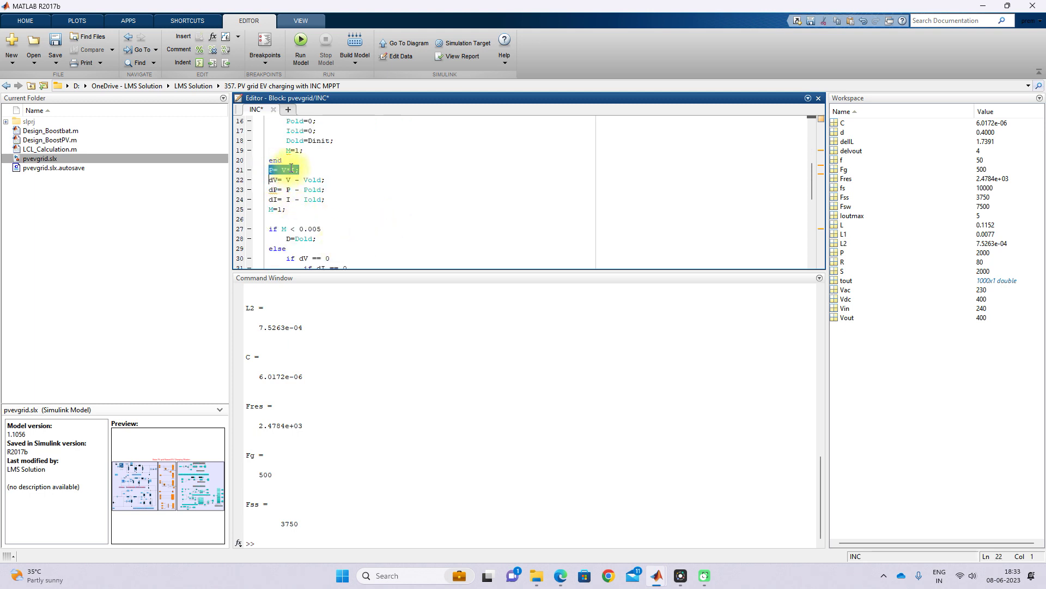
left_click(271, 182)
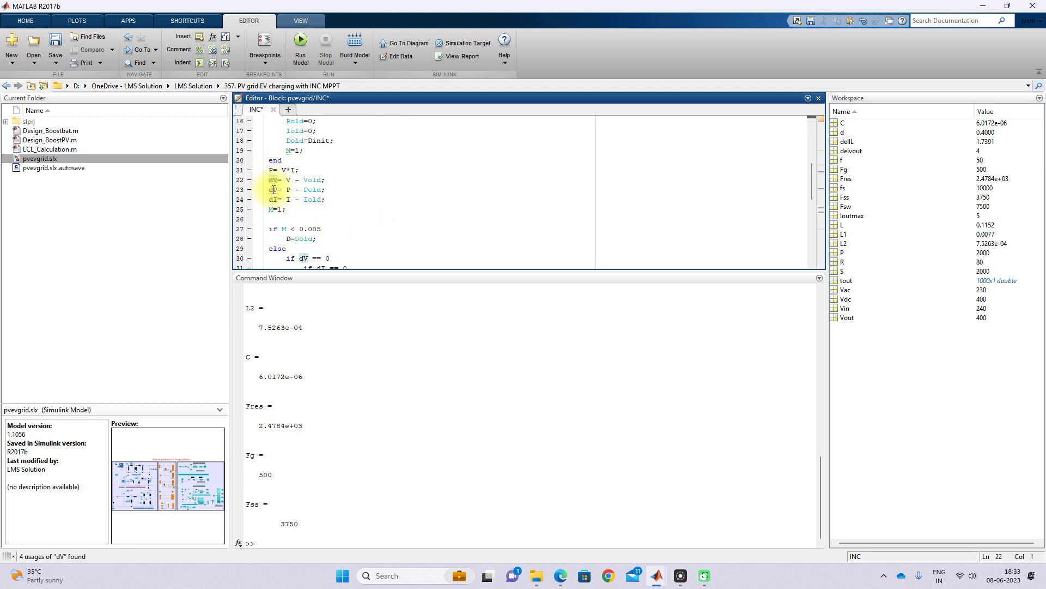
left_click(274, 199)
scroll(395, 229, "down", 4)
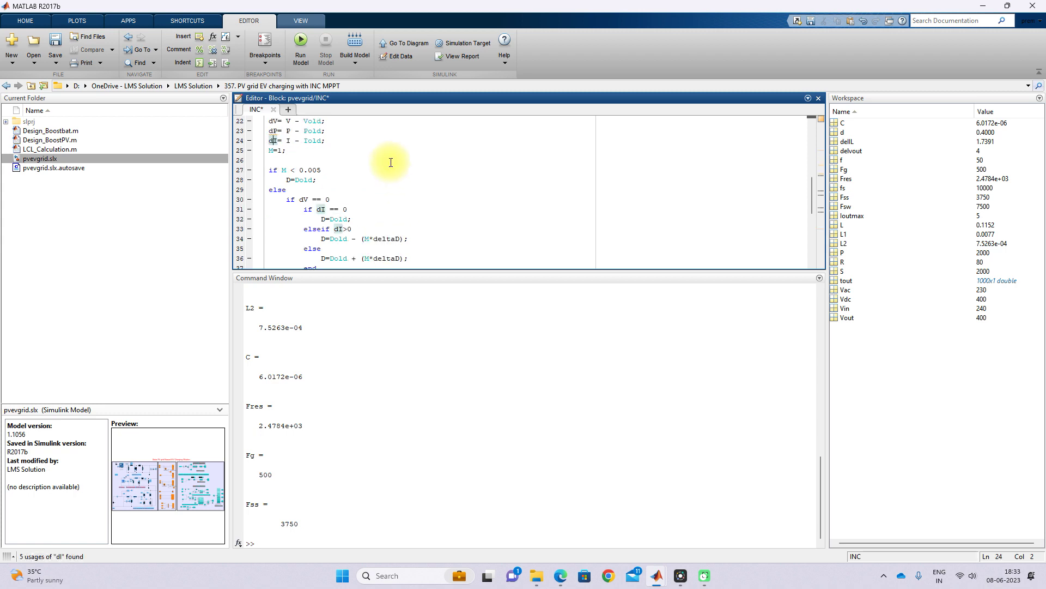
Step: Examine the dV == 0 branch of the INC code and how each dI condition updates the duty cycle from Dold
left_click(305, 142)
left_click(326, 150)
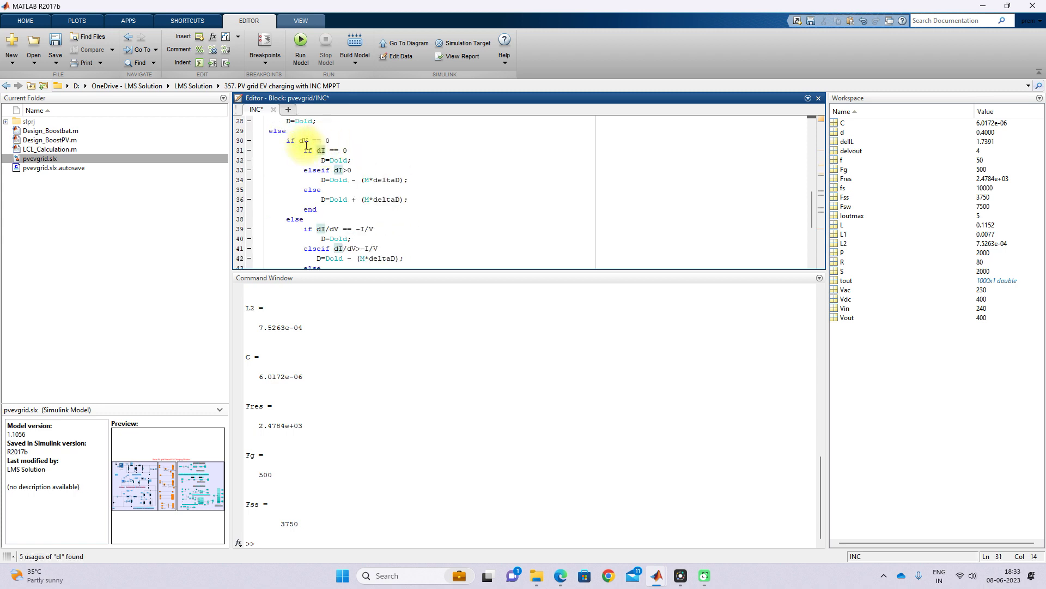
left_click(336, 159)
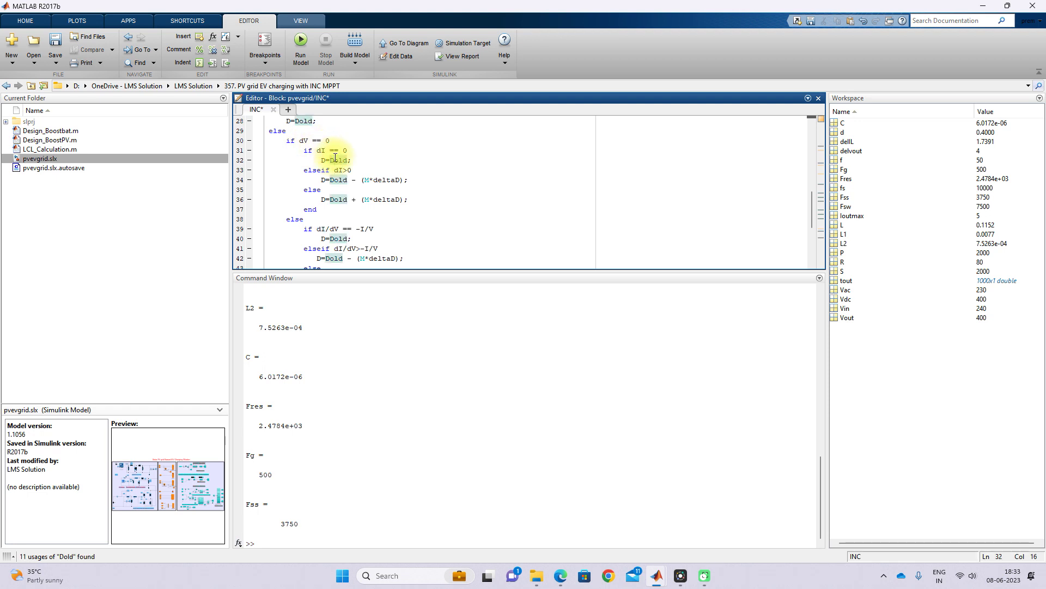
left_click(345, 170)
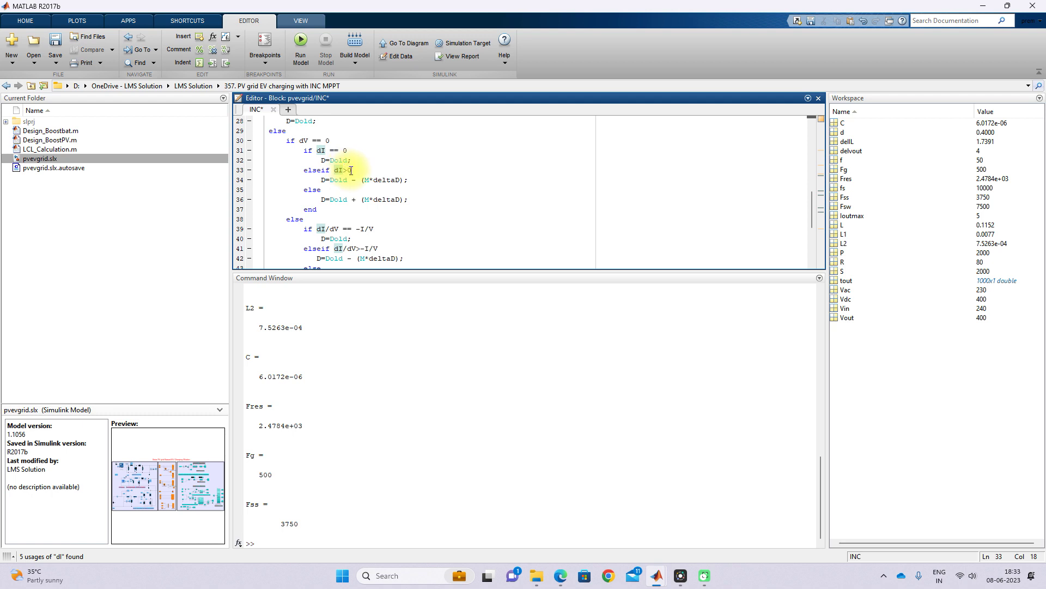
left_click(367, 180)
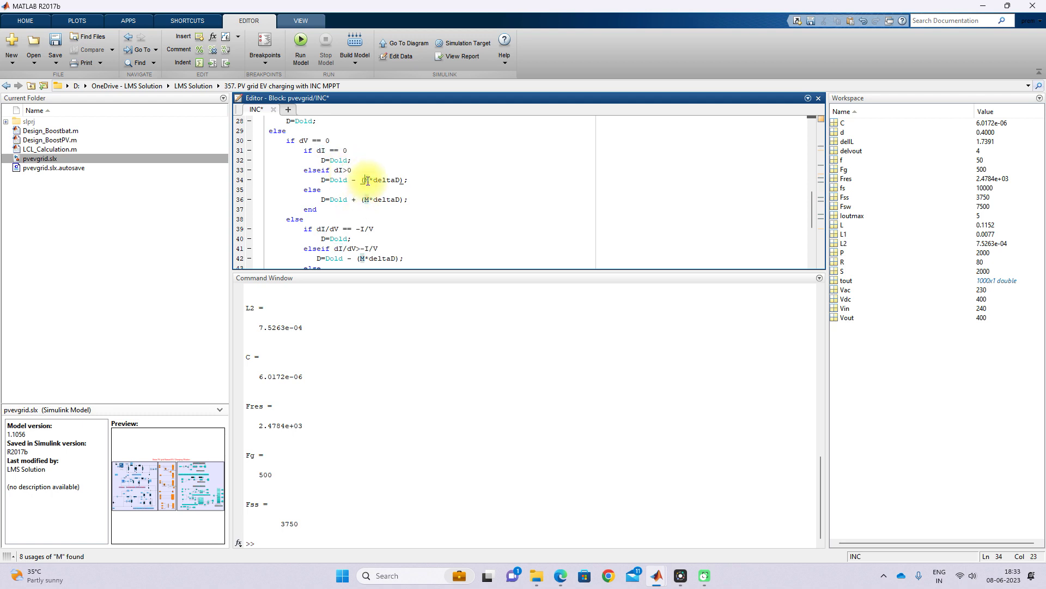
left_click(339, 169)
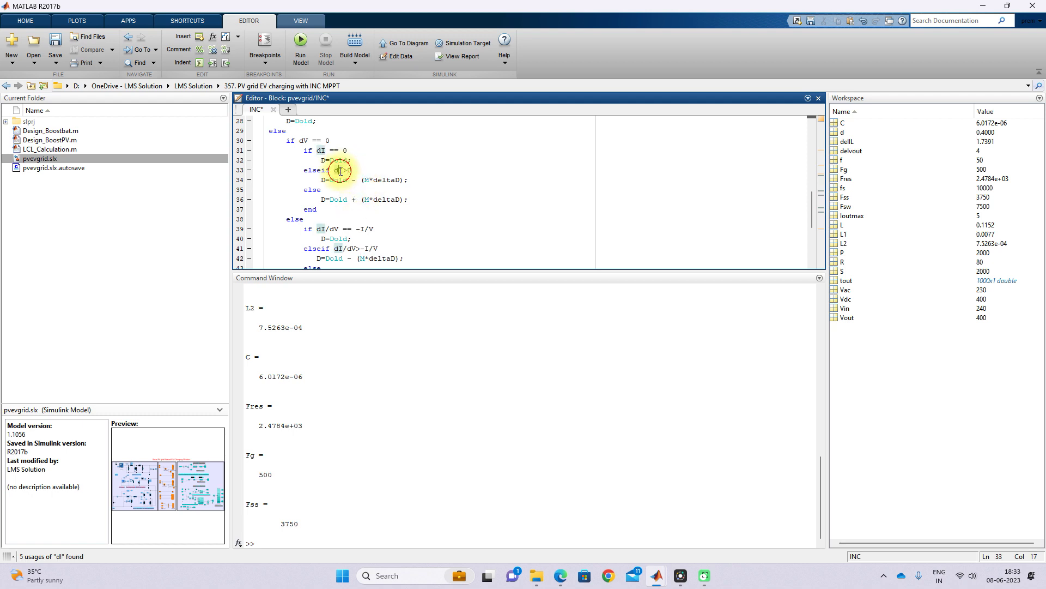
left_click(345, 199)
mouse_move(347, 199)
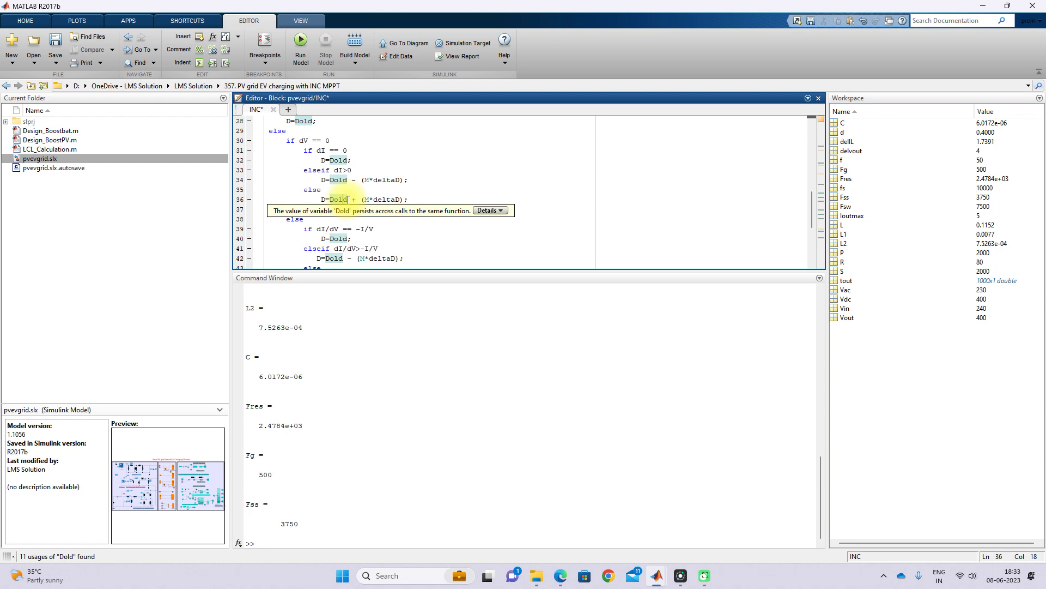
scroll(385, 206, "down", 2)
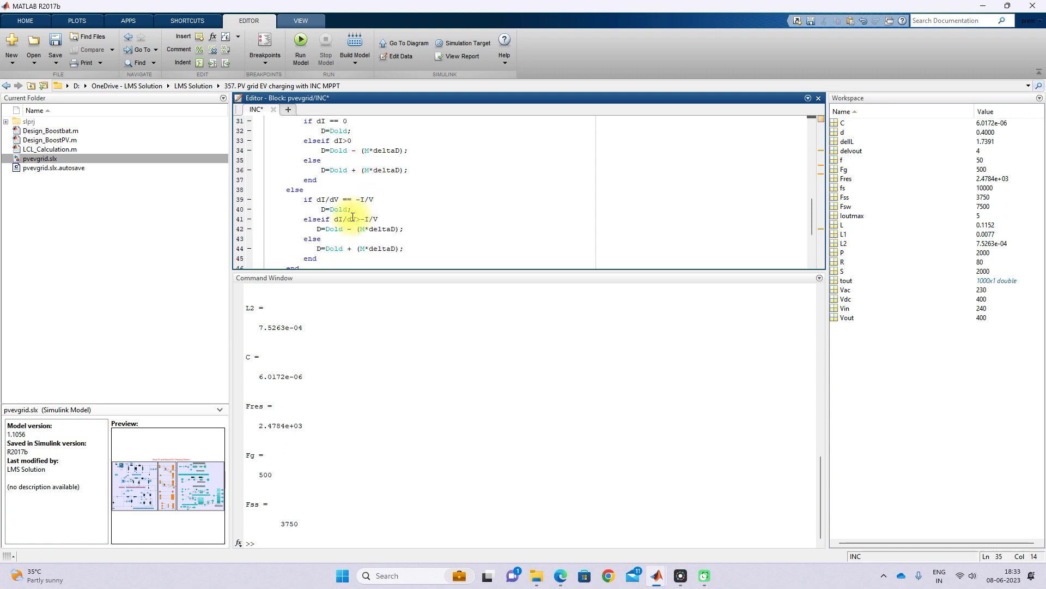
Step: Examine the branch comparing dI/dV with -I/V and the Dmax/Dmin duty-cycle limit check below it
left_click_drag(338, 182, 339, 171)
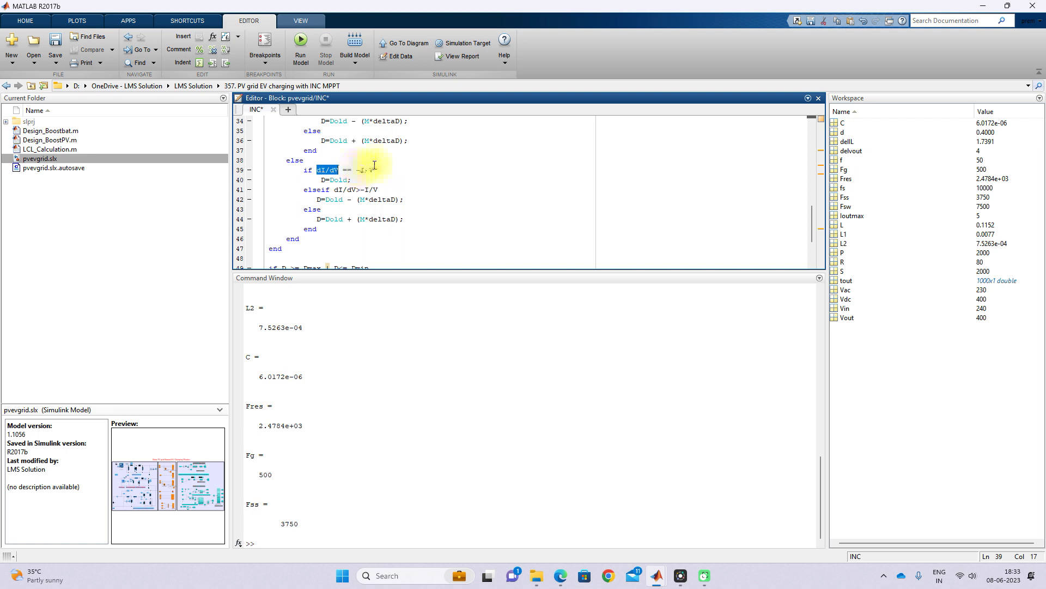
left_click_drag(352, 180, 315, 181)
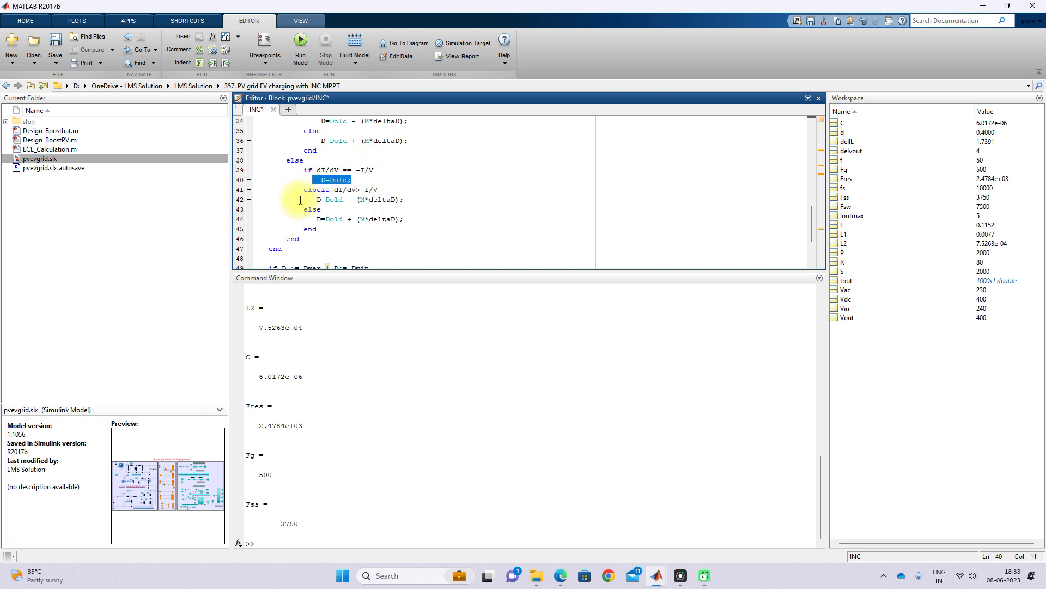
left_click(345, 199)
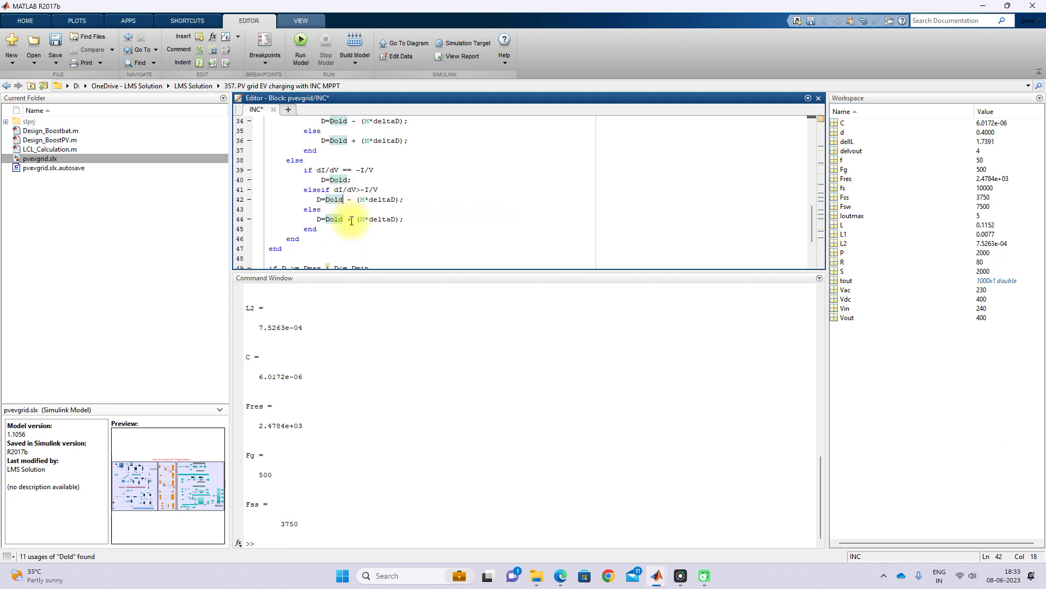
left_click_drag(380, 190, 333, 191)
scroll(366, 208, "down", 1)
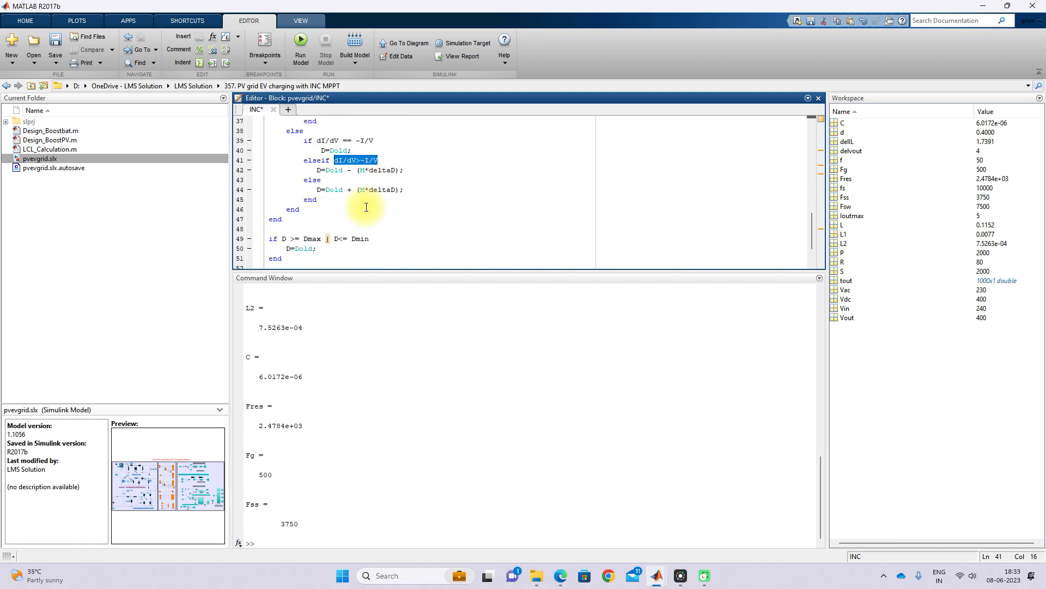
scroll(366, 207, "down", 1)
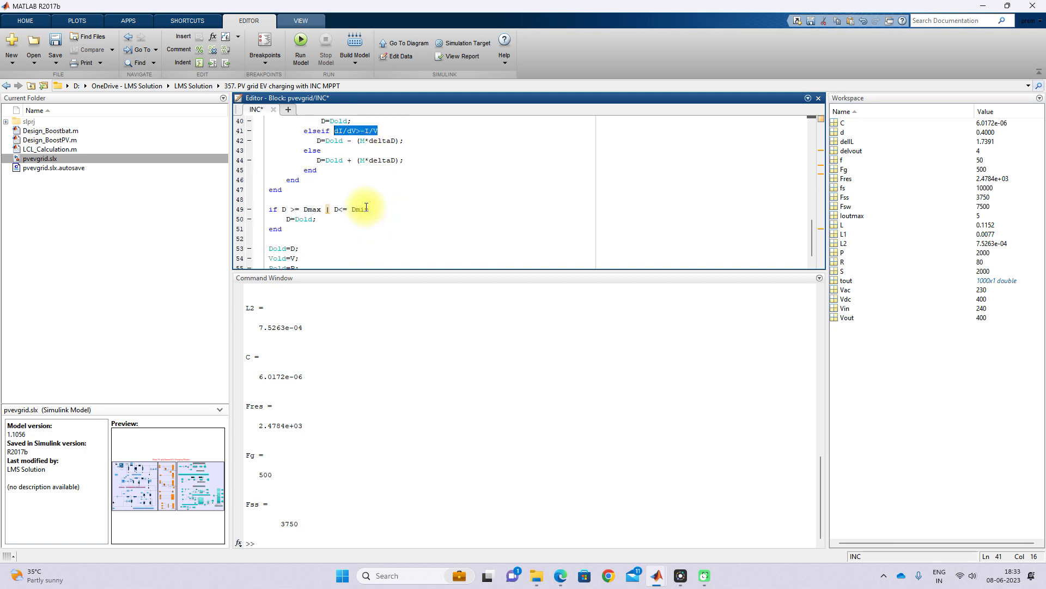
scroll(367, 207, "down", 1)
scroll(367, 207, "up", 1)
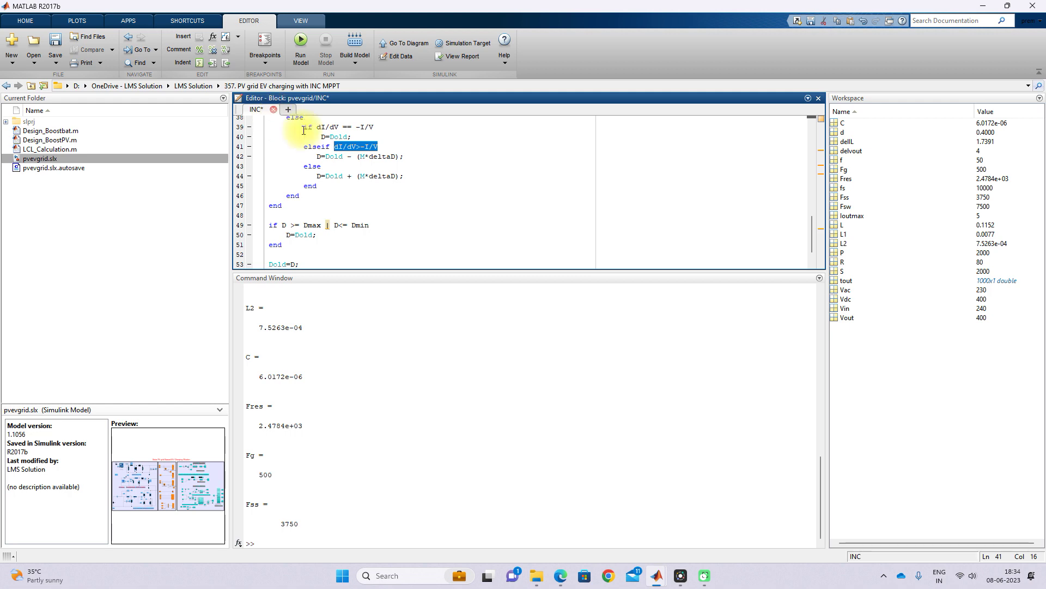
Step: Switch back to the pvevgrid Simulink model and inspect the PWM generator block fed by the INC MPPT function
mouse_move(656, 577)
left_click(502, 521)
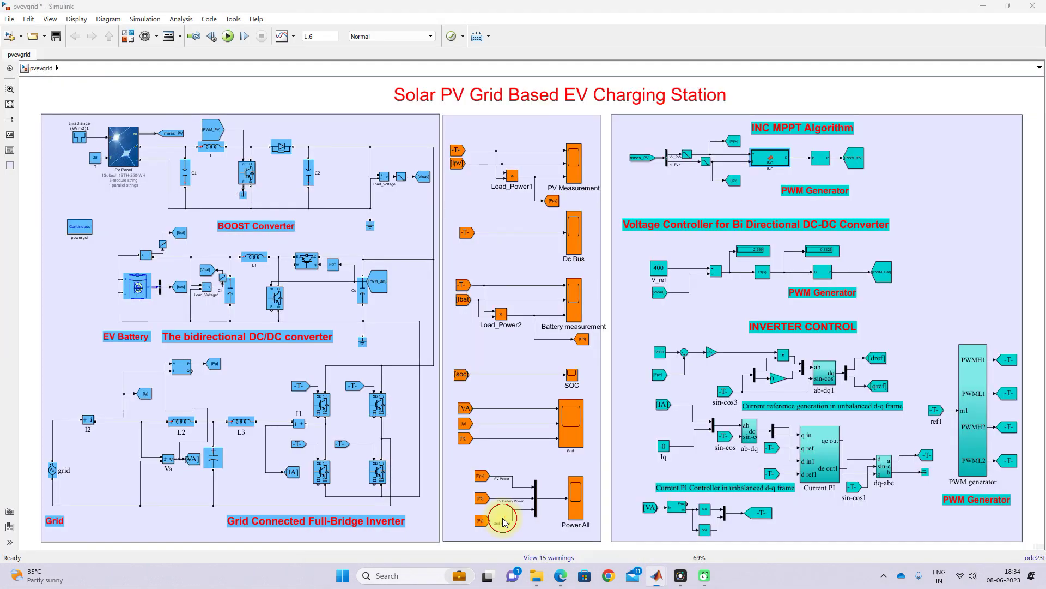
left_click(803, 163)
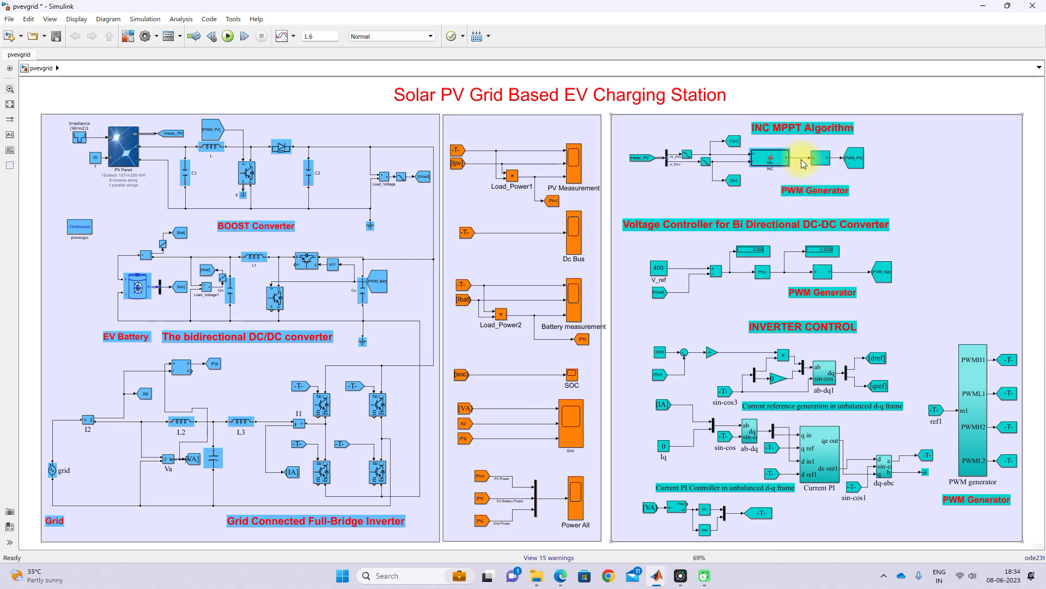
left_click(821, 159)
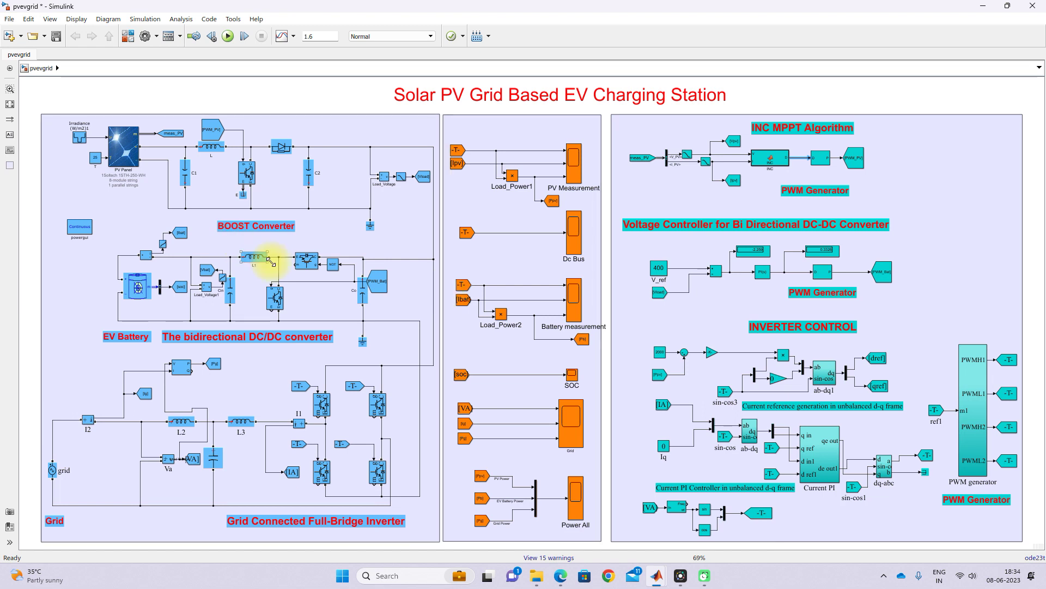
Step: Trace the DC bus, load-voltage feedback, 400 reference, PI controller and battery PWM path with temporary pen marks, and clear them
key("F10")
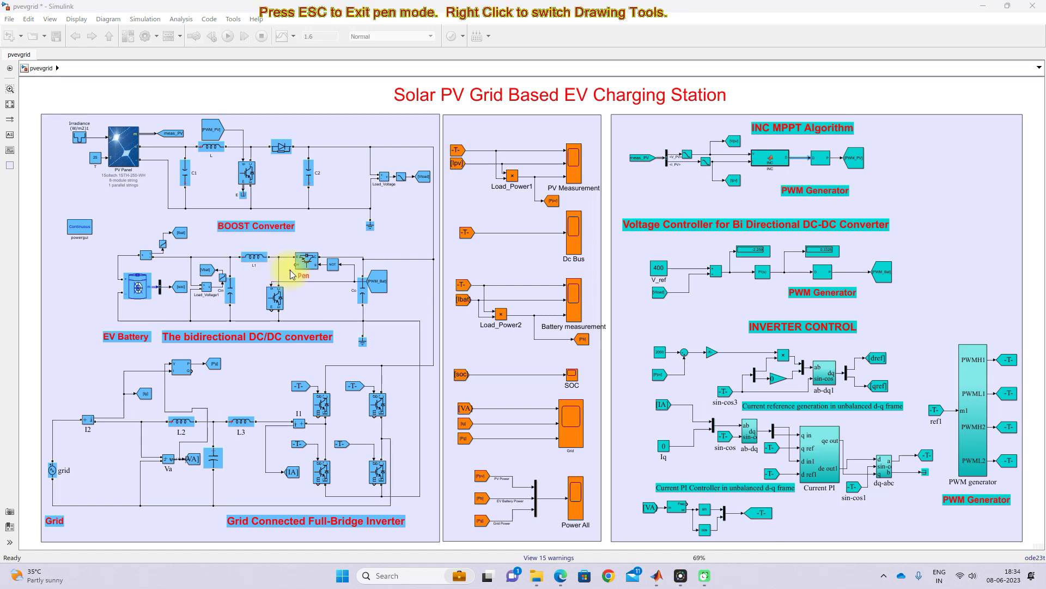
left_click_drag(417, 140, 405, 513)
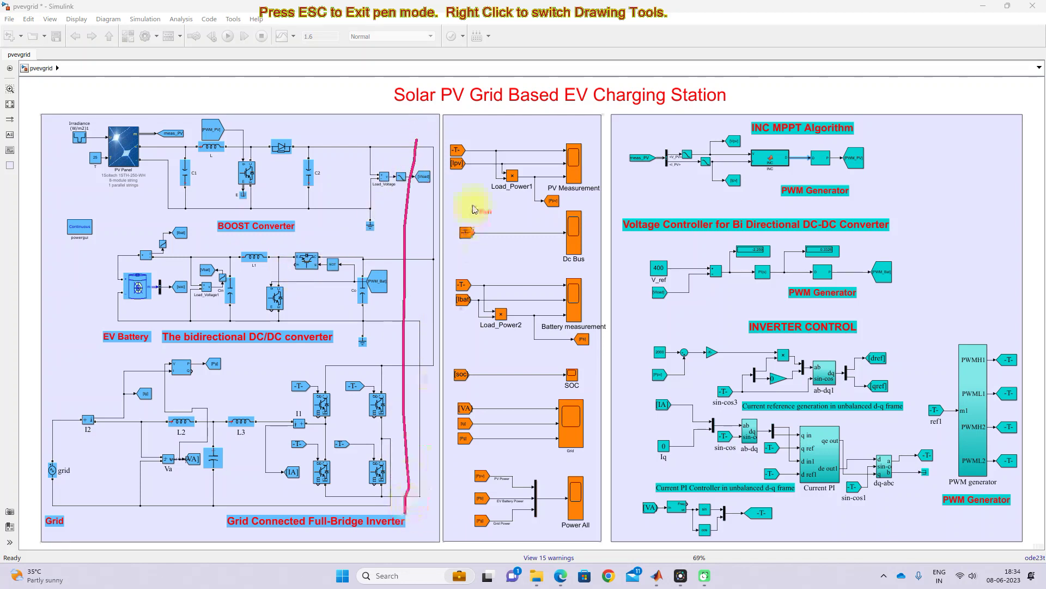
mouse_move(422, 199)
left_mouse_down()
mouse_move(523, 280)
mouse_move(620, 317)
mouse_move(665, 299)
left_mouse_up()
mouse_move(662, 254)
left_mouse_down()
mouse_move(643, 276)
mouse_move(674, 278)
mouse_move(656, 255)
left_mouse_up()
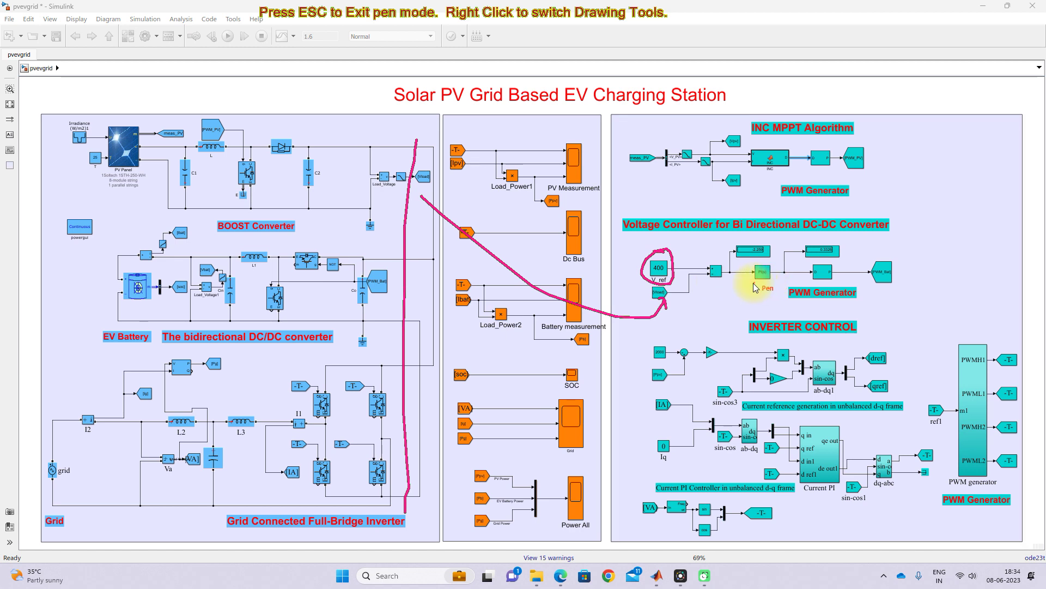
left_click_drag(784, 284, 745, 281)
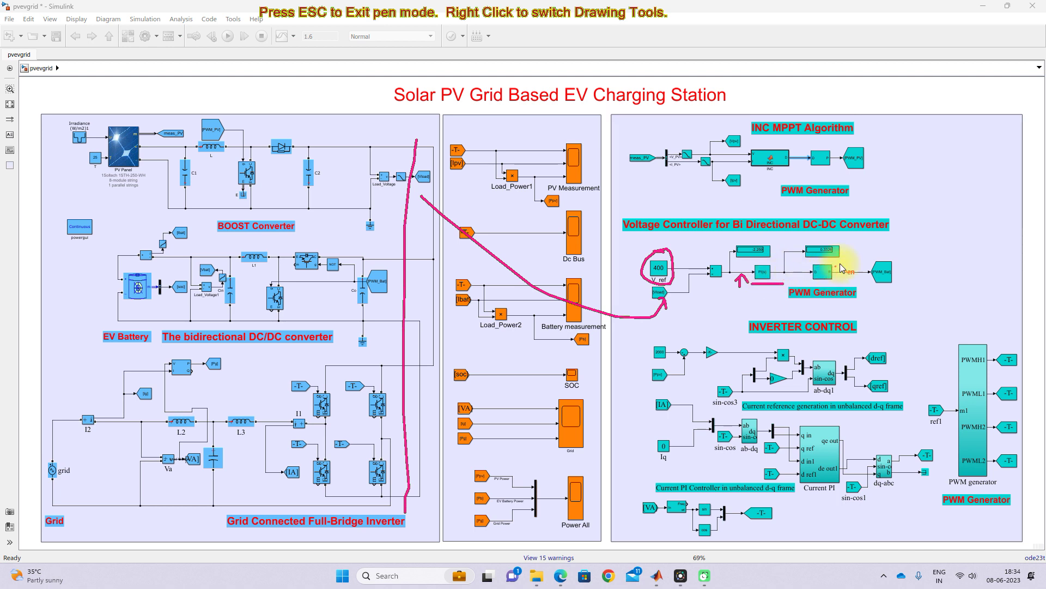
mouse_move(854, 253)
left_mouse_down()
mouse_move(839, 265)
mouse_move(851, 269)
left_mouse_up()
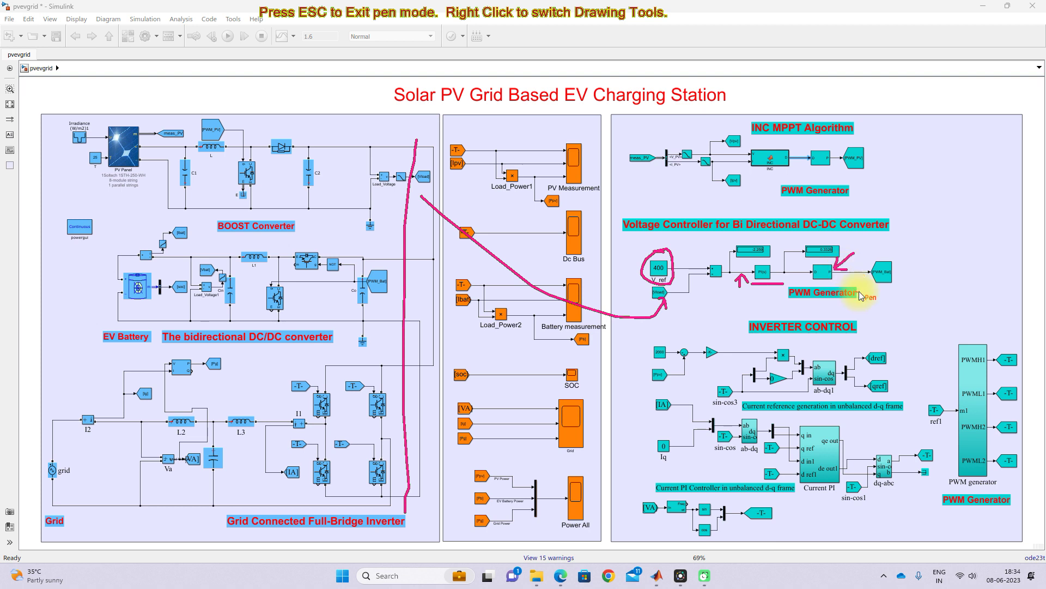
mouse_move(899, 268)
left_mouse_down()
mouse_move(862, 325)
mouse_move(687, 350)
mouse_move(344, 286)
mouse_move(330, 282)
mouse_move(335, 273)
mouse_move(379, 301)
mouse_move(337, 314)
mouse_move(303, 315)
left_mouse_up()
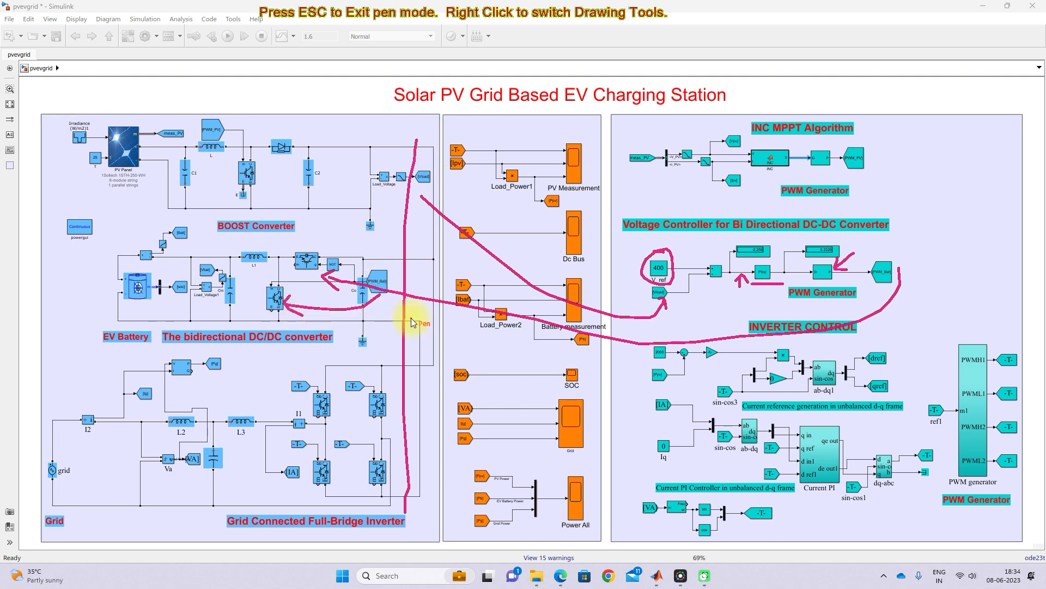
key("Escape")
Step: Review the grid source and the grid-connected full-bridge inverter section of the model
left_click(408, 282)
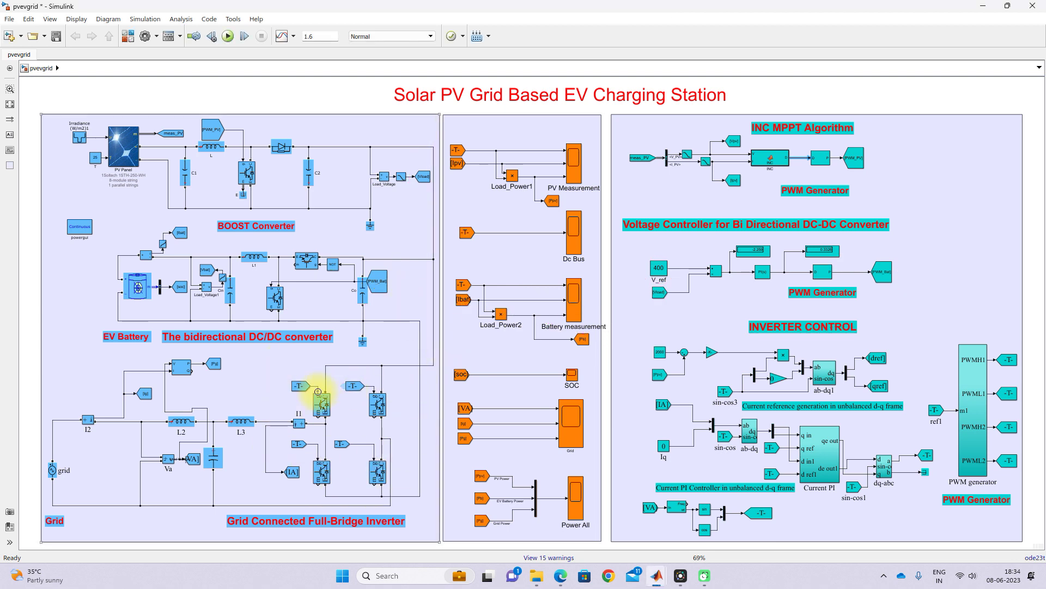
left_click(56, 476)
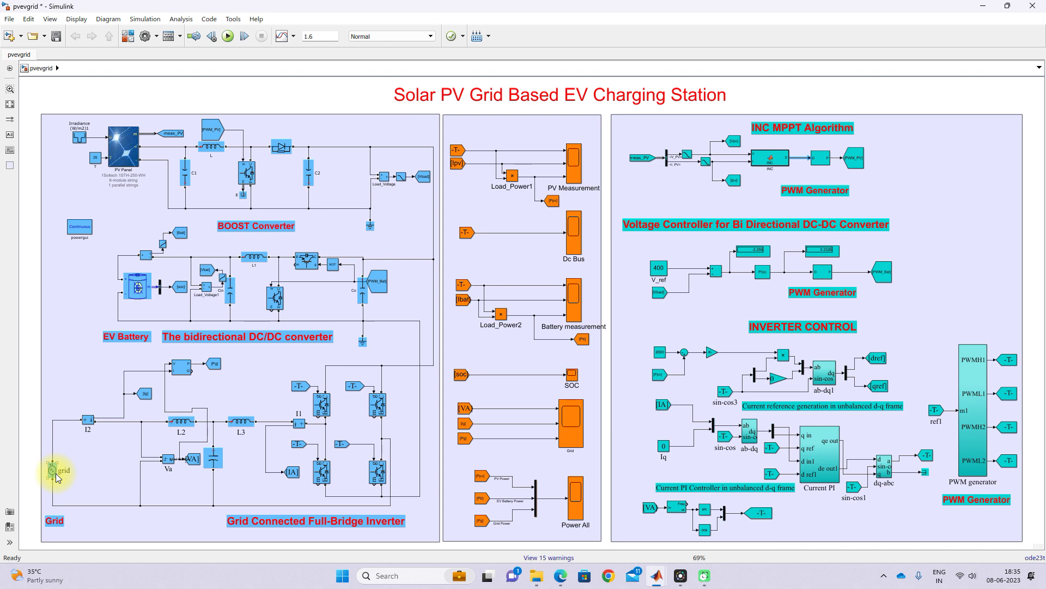
left_click(86, 464)
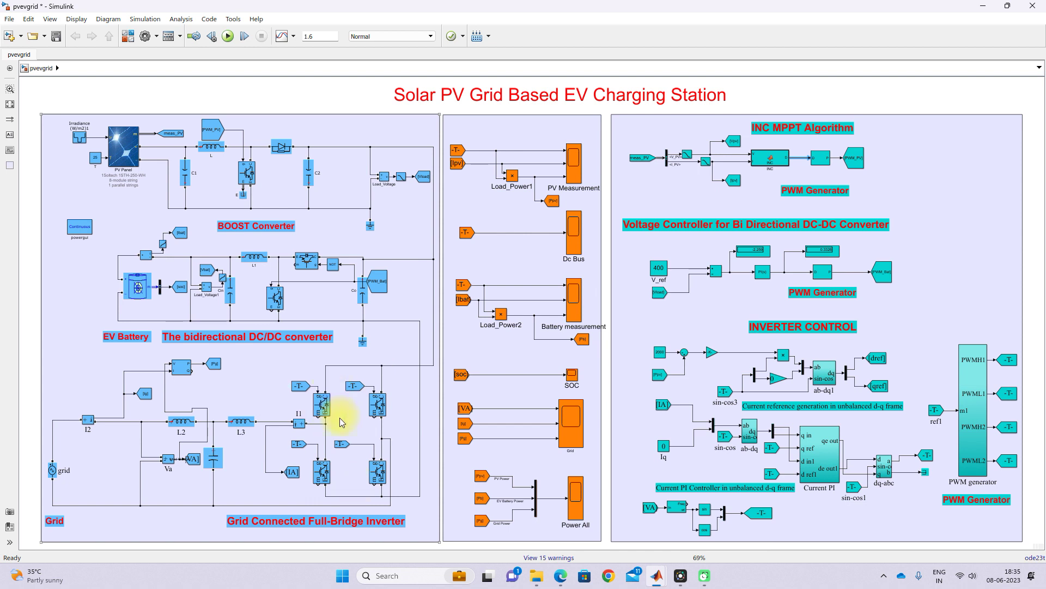
left_click_drag(337, 444, 337, 444)
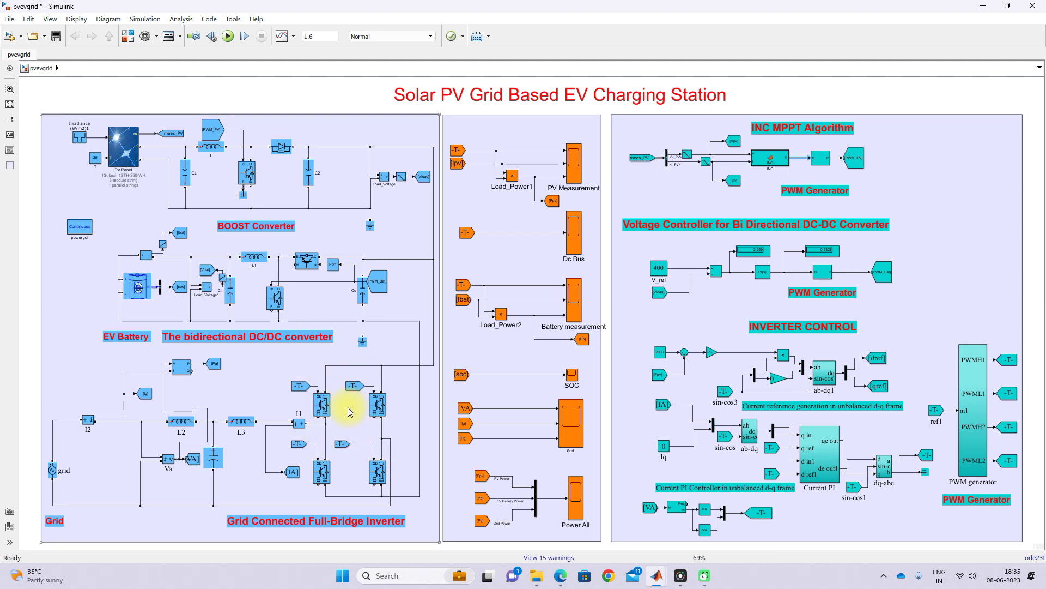
mouse_move(135, 293)
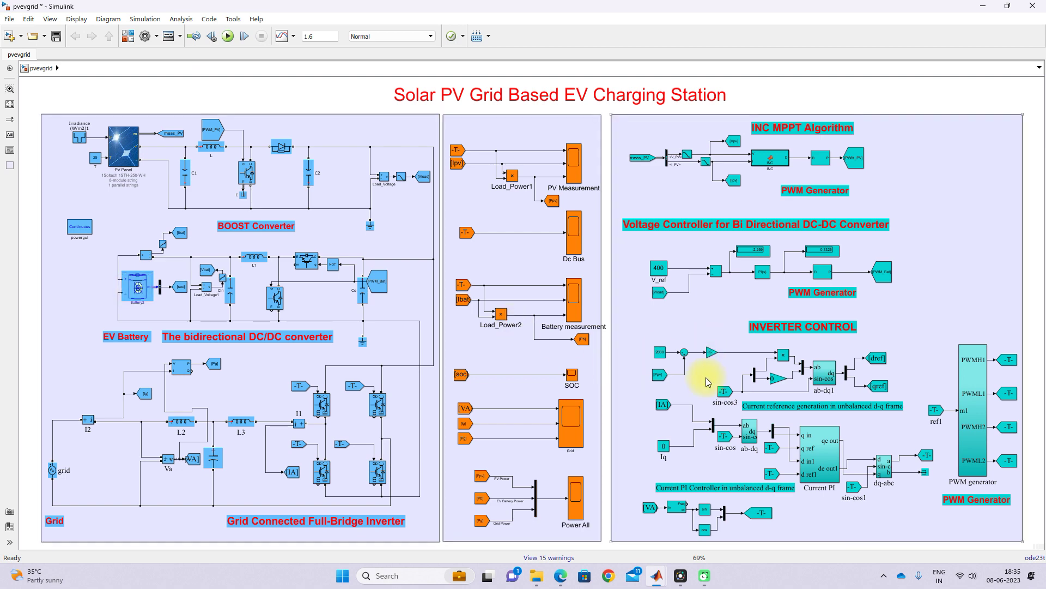
Step: Inspect the 2000 power reference constant and the Ppv input feeding the sum block in the inverter control section
left_click(684, 362)
scroll(684, 363, "up", 3)
scroll(685, 363, "down", 4)
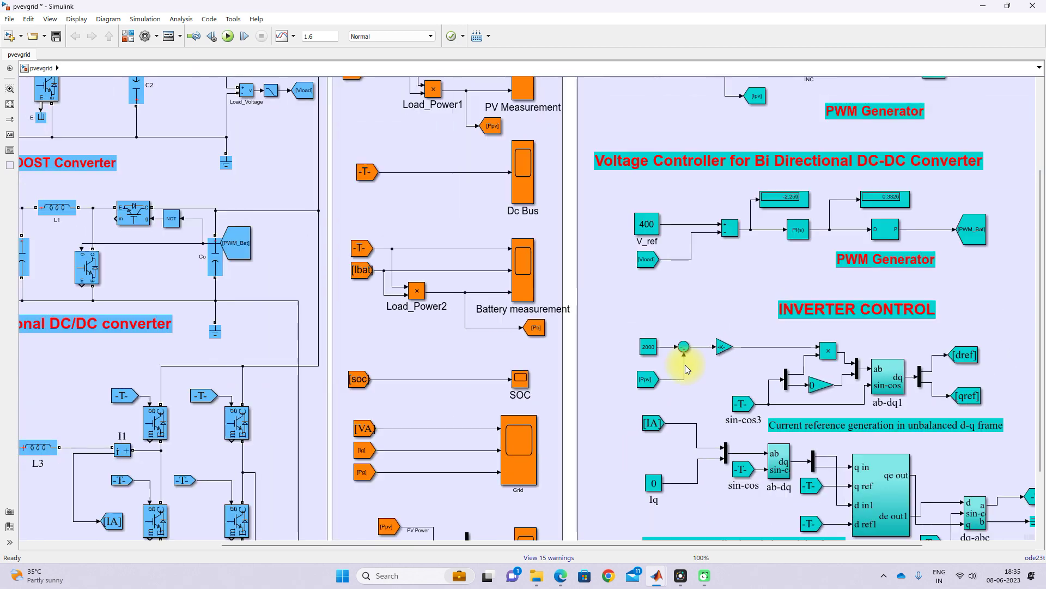
scroll(684, 363, "up", 1)
left_click(656, 357)
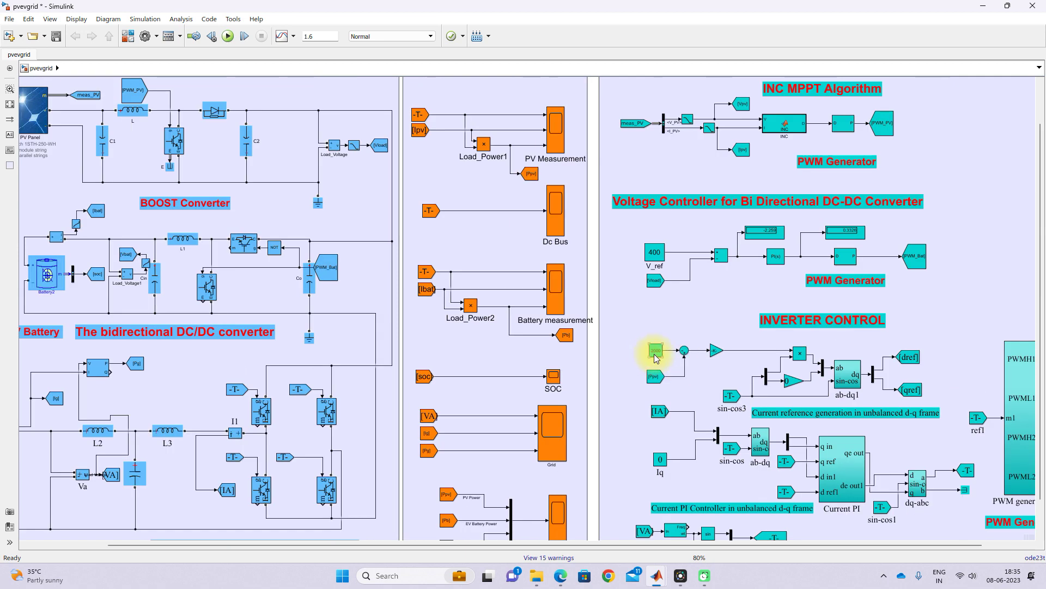
left_click(655, 376)
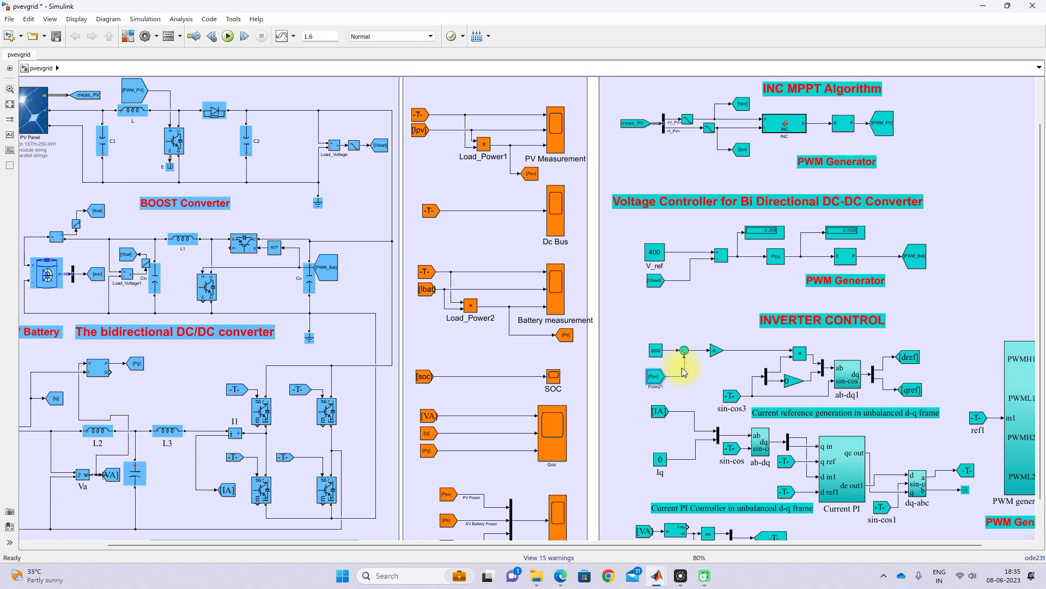
Step: Inspect the gain block after the power sum and its output signal to the product block in the inverter control
left_click(717, 352)
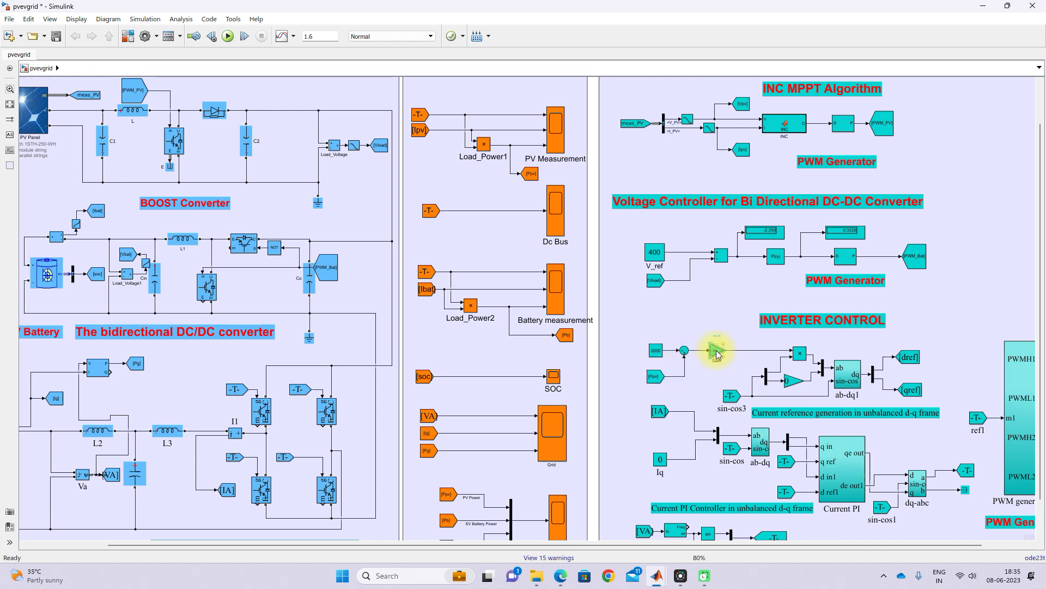
left_click(737, 350)
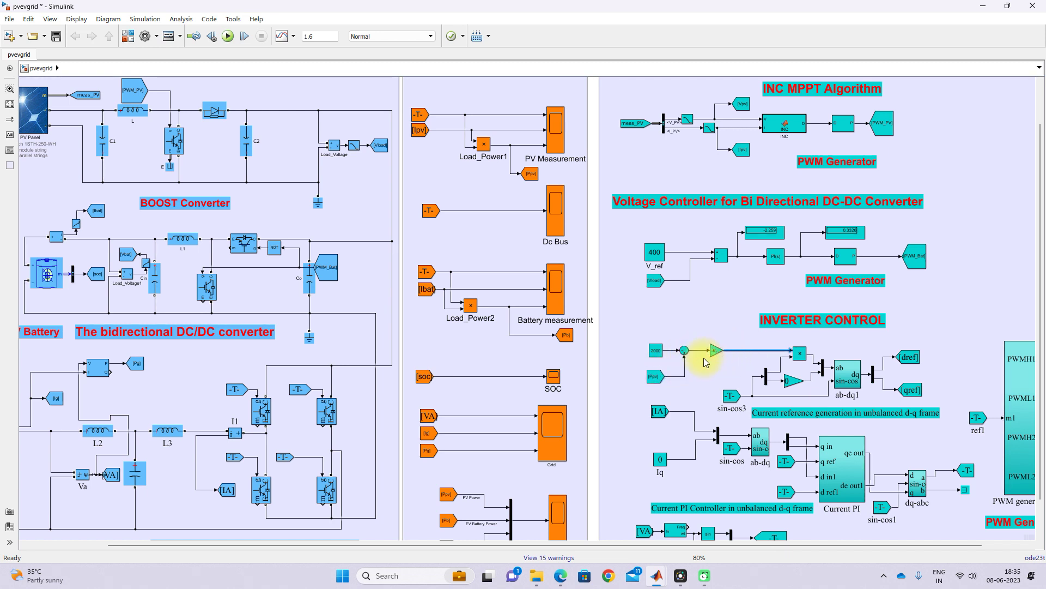
Step: Fit the model to view, annotate the PV and battery power as 2000 and 1000, trace the grid-to-battery path through the inverter, and clear the marks
left_click(9, 104)
key("F10")
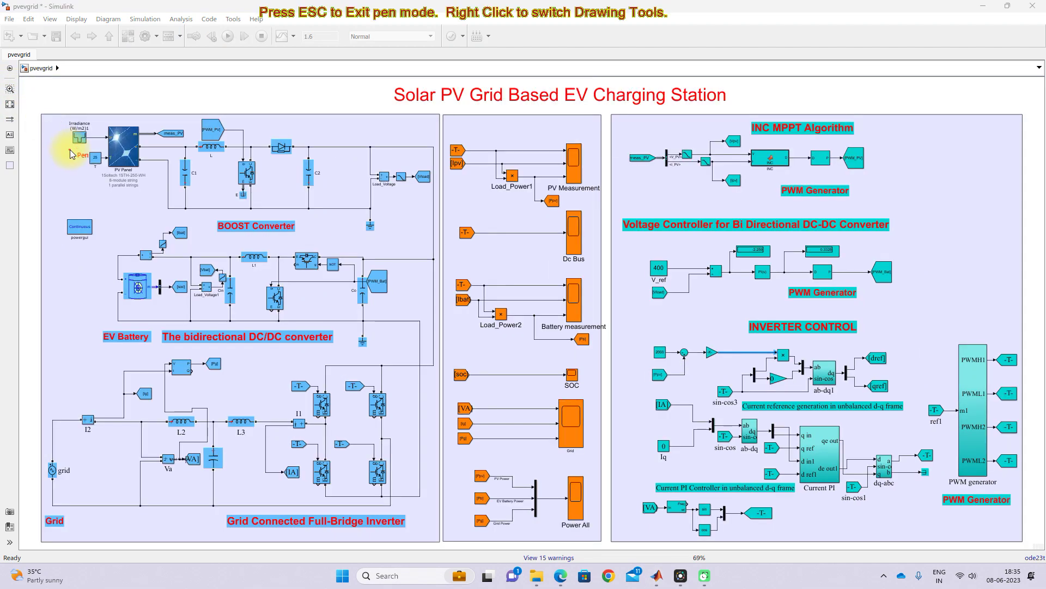
left_click_drag(70, 158, 127, 160)
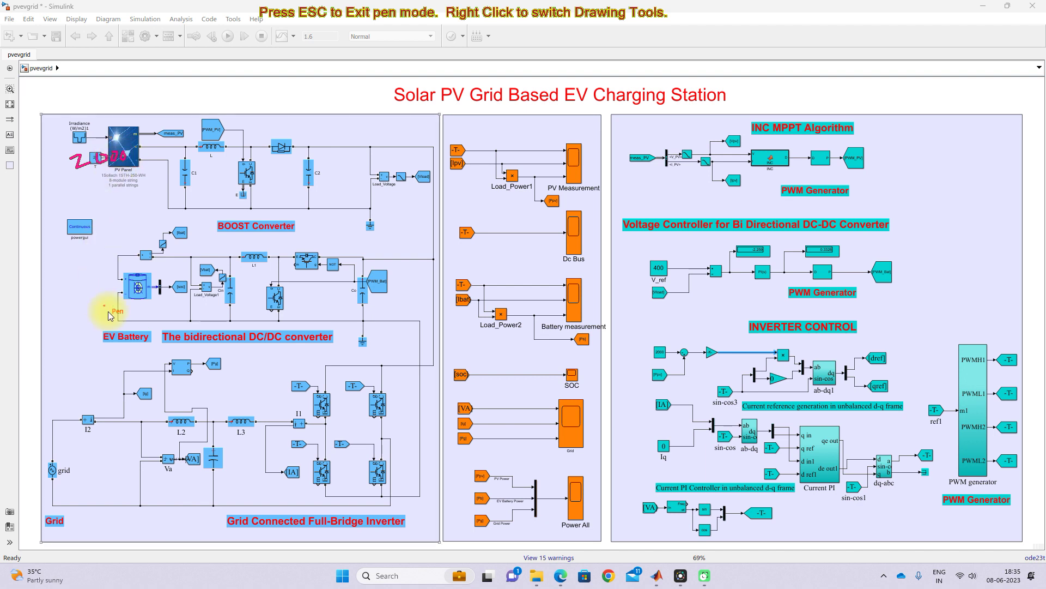
left_click_drag(86, 299, 132, 289)
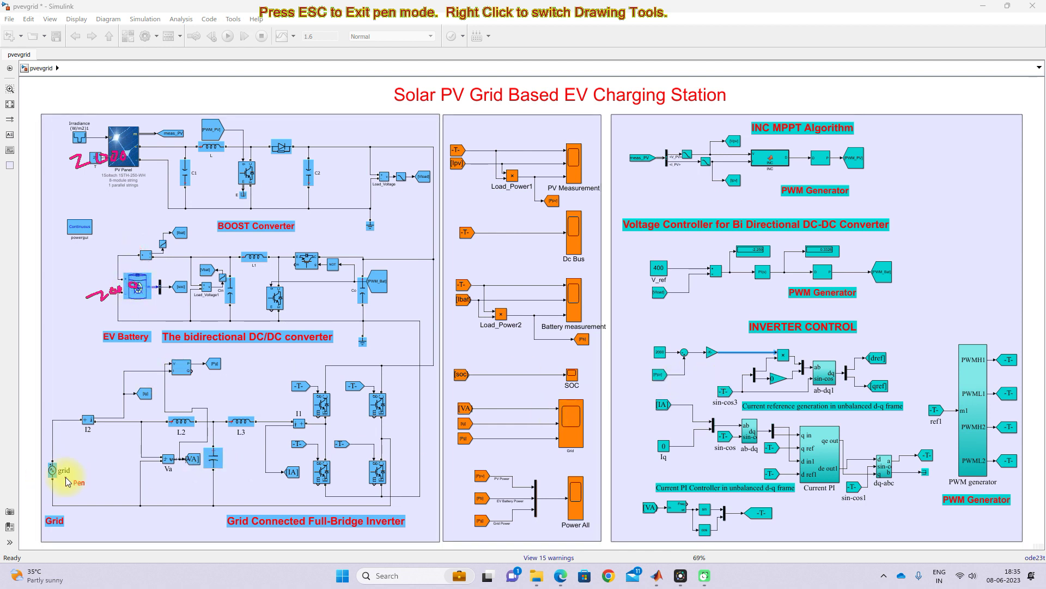
mouse_move(88, 179)
left_mouse_down()
mouse_move(96, 207)
mouse_move(99, 196)
mouse_move(99, 207)
mouse_move(133, 195)
left_mouse_up()
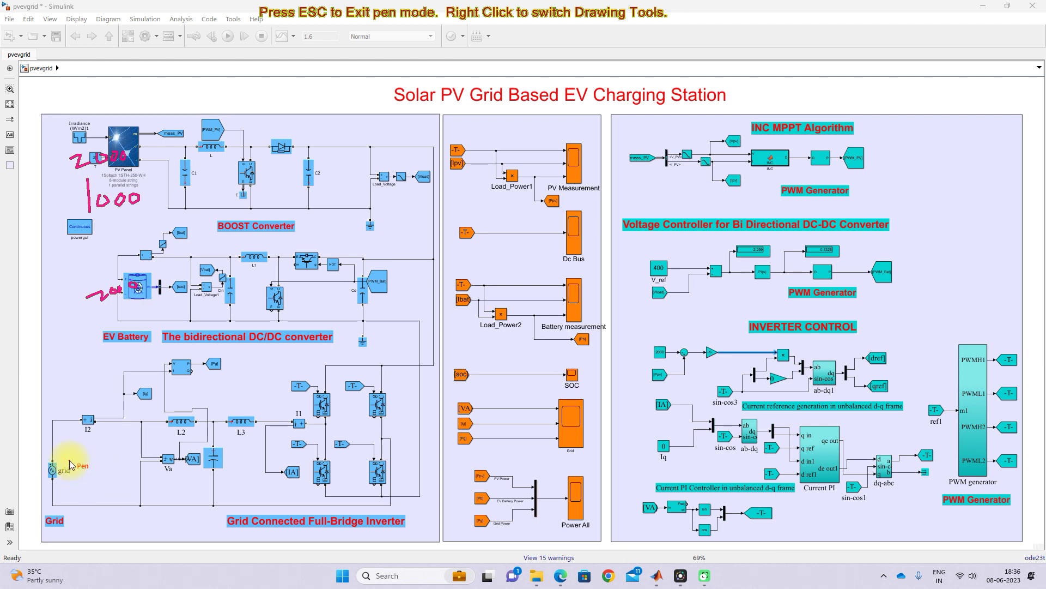
mouse_move(70, 462)
left_mouse_down()
mouse_move(352, 454)
mouse_move(442, 426)
mouse_move(425, 321)
mouse_move(325, 281)
left_mouse_up()
mouse_move(352, 360)
left_mouse_down()
mouse_move(332, 359)
mouse_move(263, 425)
mouse_move(406, 488)
mouse_move(365, 372)
left_mouse_up()
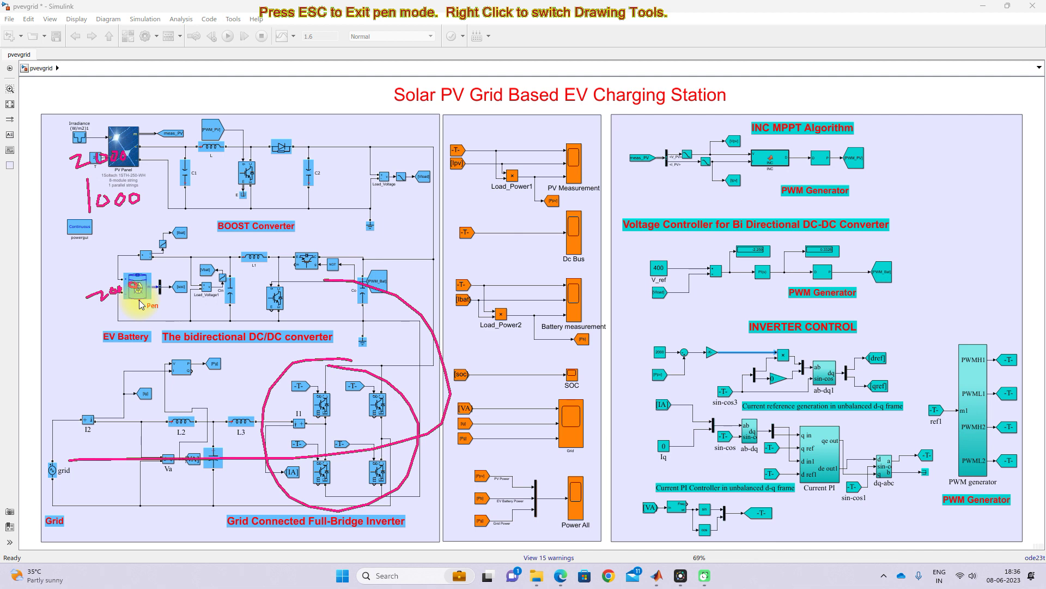
key("Escape")
Step: Check the gain block between the power sum and the product block in the inverter control section
left_click(695, 355)
left_click(709, 355)
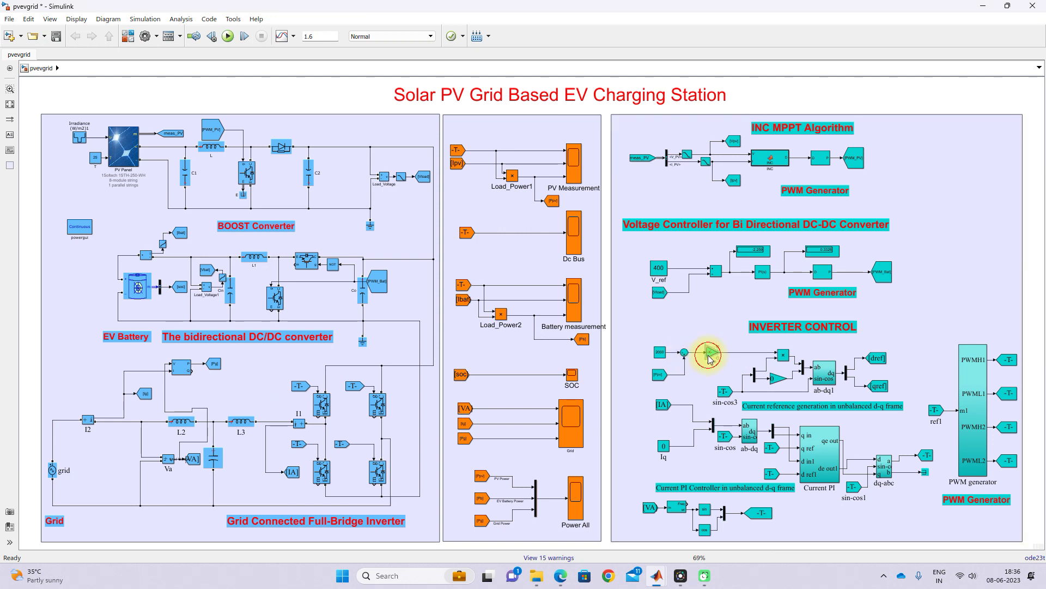
double_click(709, 355)
left_click(829, 445)
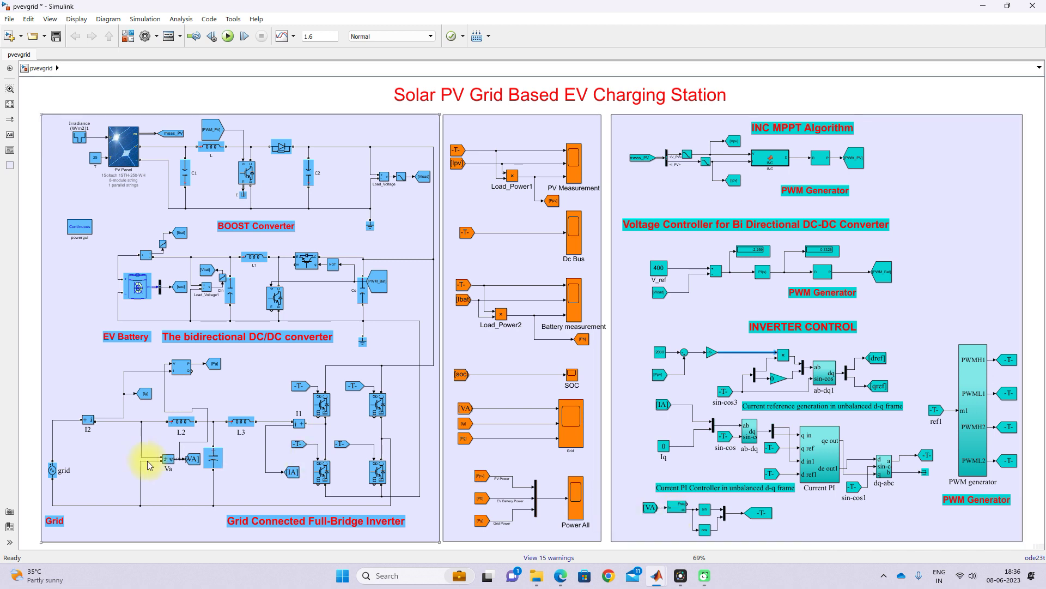
Step: Trace the VA grid voltage feedback to the VA input block of the inverter control with a temporary pen line, and clear it
key("F9")
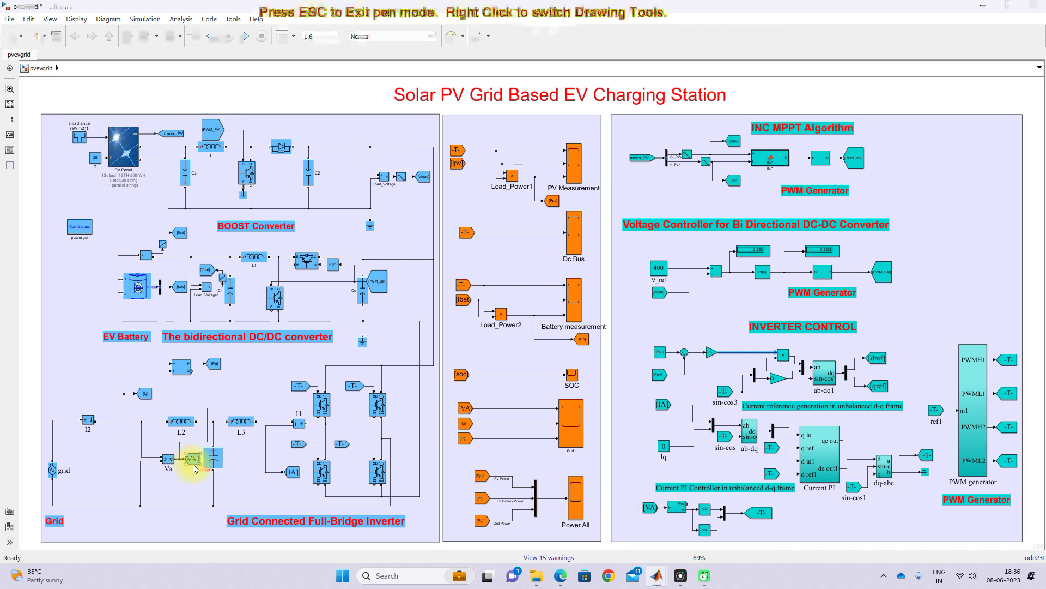
mouse_move(194, 468)
left_mouse_down()
mouse_move(600, 577)
mouse_move(684, 522)
left_mouse_up()
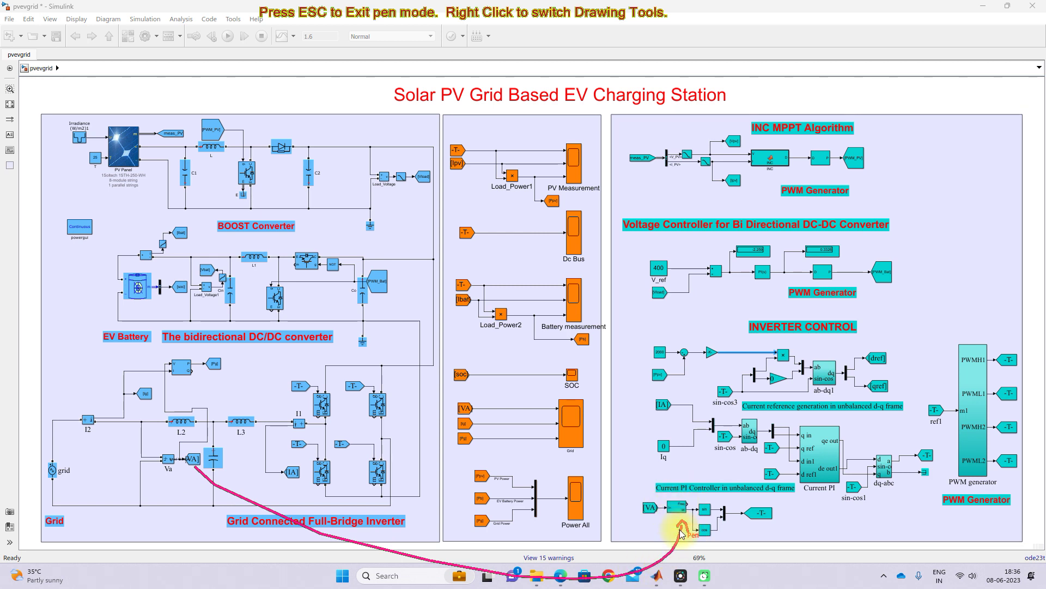
key("Escape")
Step: Examine the block fed by VA with Freq and wt outputs, and its sin and cos blocks
scroll(685, 517, "up", 2)
scroll(685, 517, "up", 3)
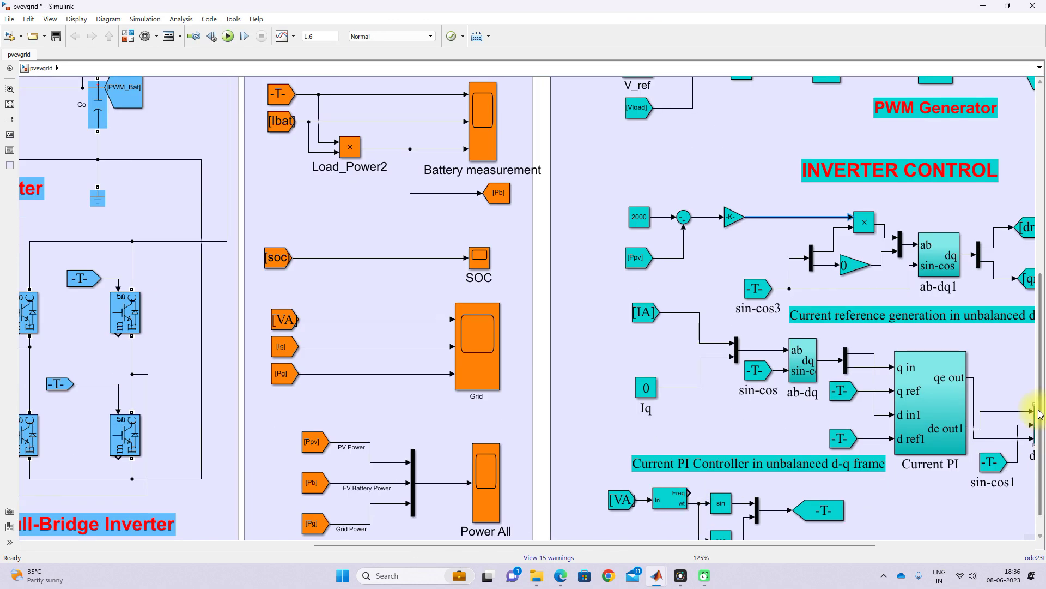
scroll(1040, 467, "down", 1)
left_click(684, 475)
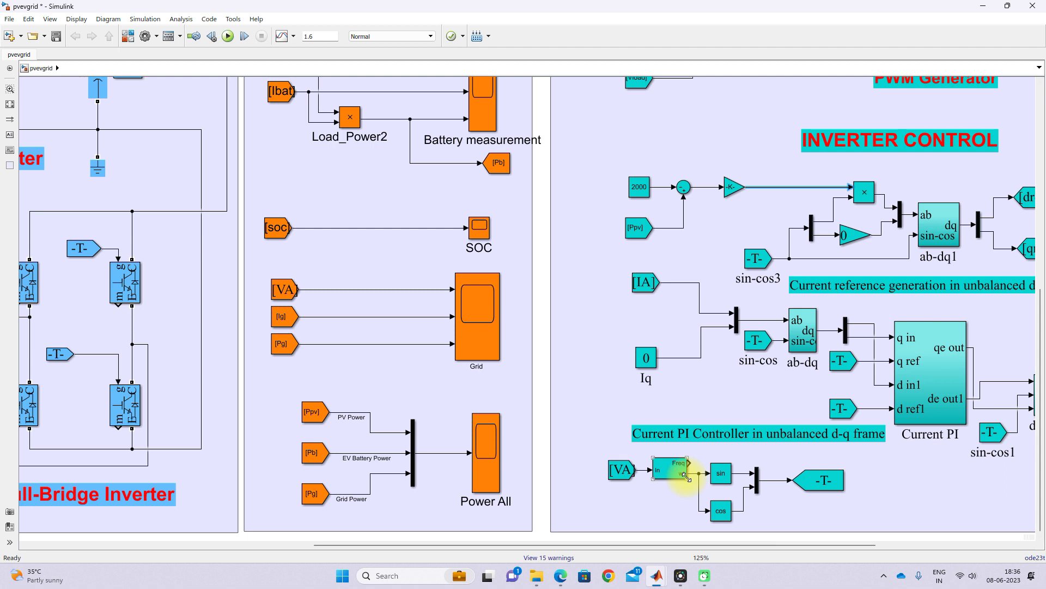
left_click(722, 475)
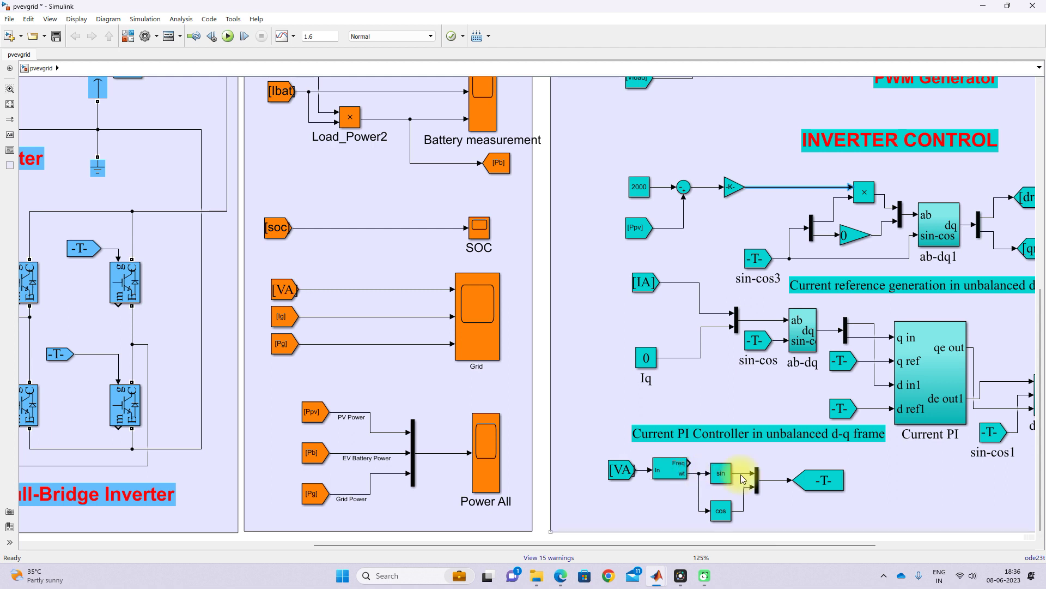
left_click(747, 432)
Step: Mark the dref and qref references, the IA feedback path and the ab-dq outputs with temporary pen marks, and clear them
scroll(743, 433, "down", 3)
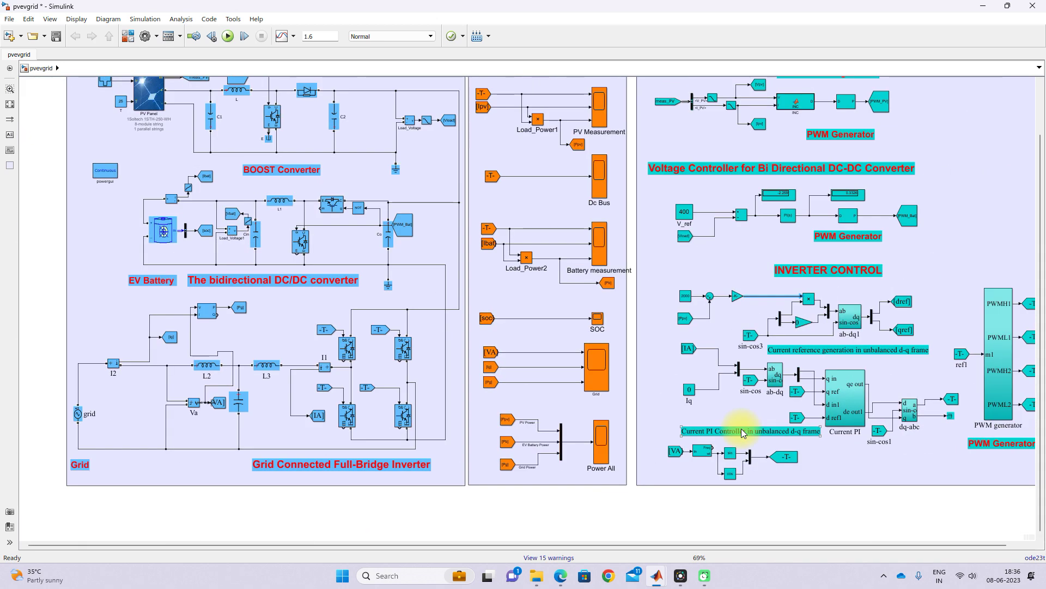
scroll(744, 431, "up", 1)
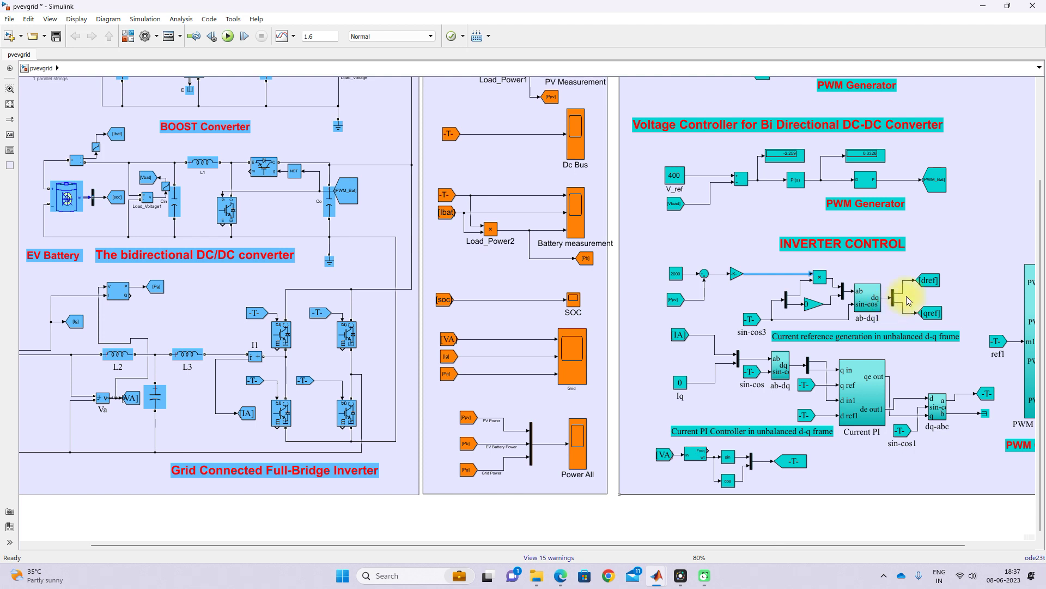
key("F10")
mouse_move(923, 267)
left_mouse_down()
mouse_move(897, 303)
mouse_move(909, 331)
mouse_move(951, 320)
mouse_move(944, 278)
mouse_move(915, 263)
left_mouse_up()
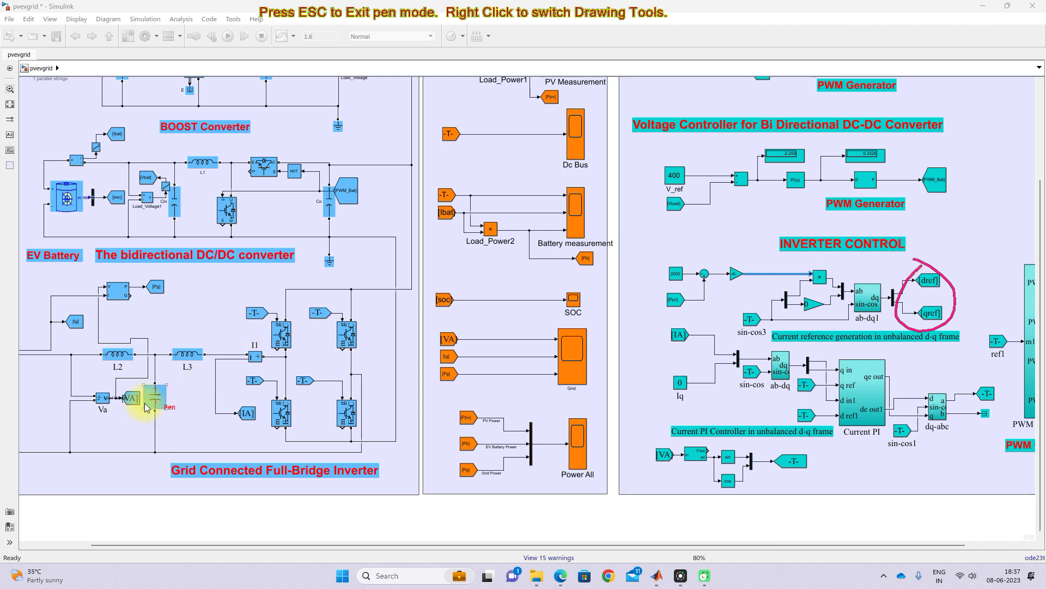
mouse_move(238, 429)
left_mouse_down()
mouse_move(262, 438)
mouse_move(441, 430)
mouse_move(603, 400)
mouse_move(699, 373)
left_mouse_up()
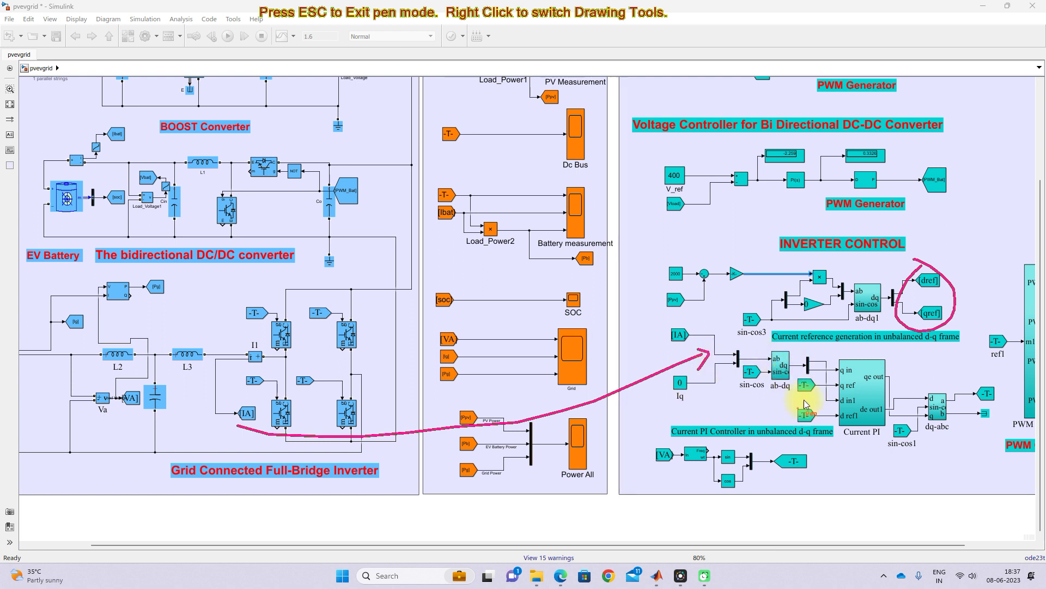
mouse_move(813, 357)
left_mouse_down()
mouse_move(827, 354)
mouse_move(829, 368)
mouse_move(820, 350)
mouse_move(809, 357)
left_mouse_up()
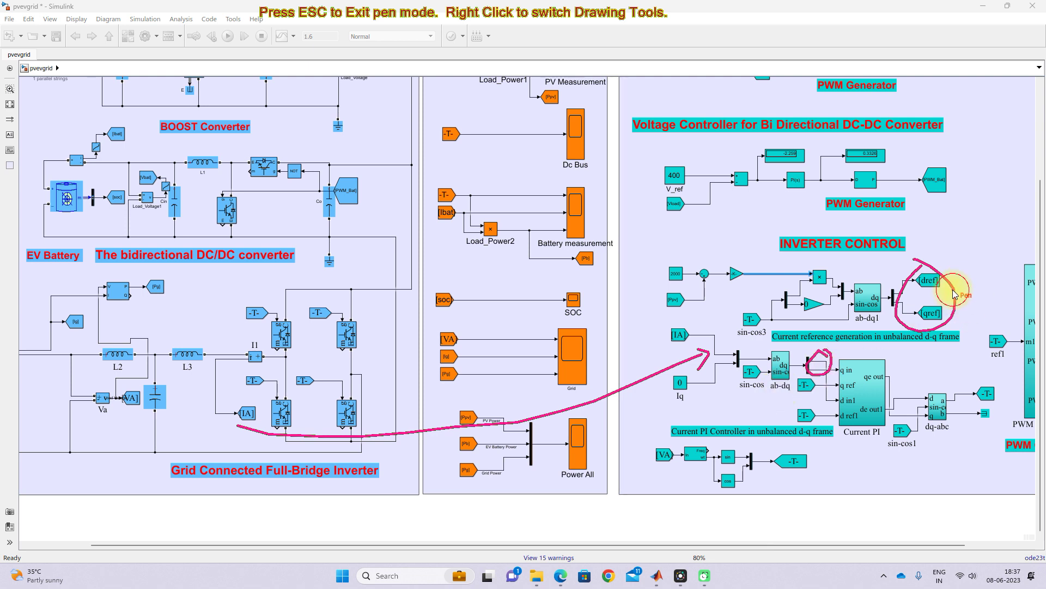
left_click_drag(917, 295, 954, 280)
left_click_drag(808, 361, 847, 344)
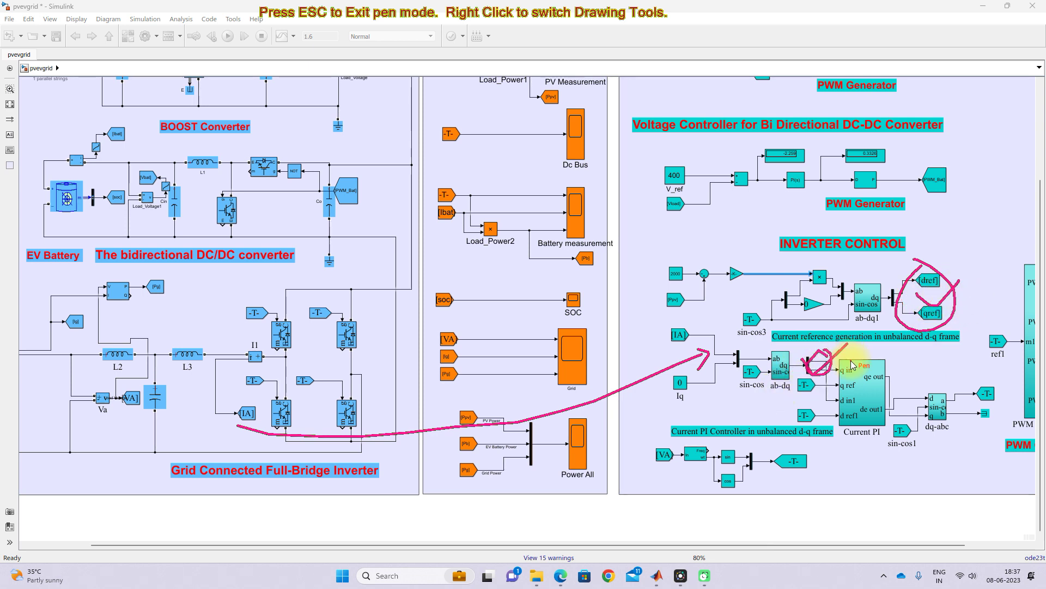
key("Escape")
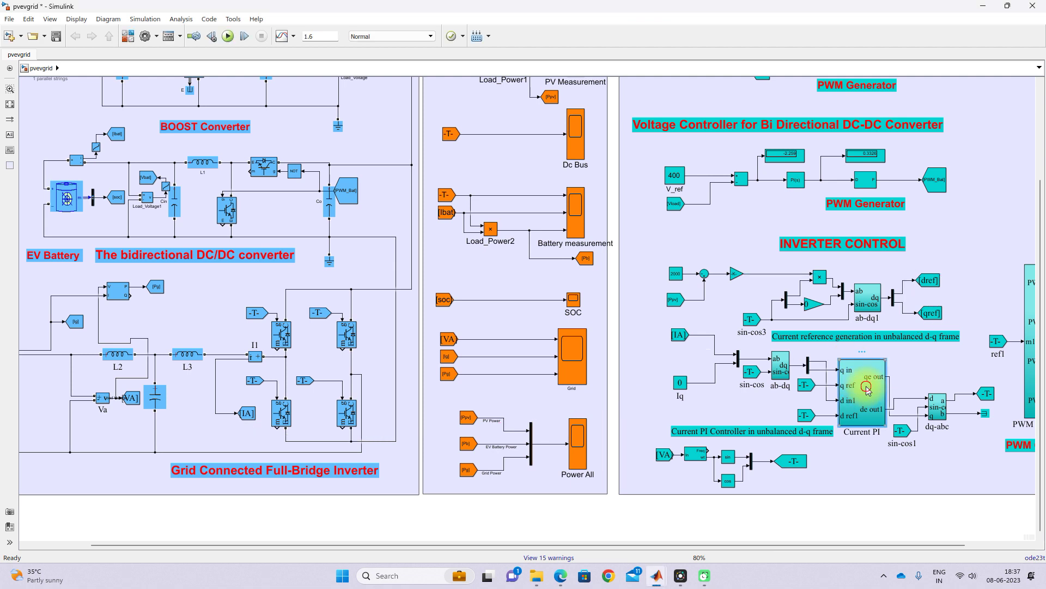
Step: Open the Current PI subsystem, mark its q and d control loops temporarily, and return to the top-level model
double_click(862, 395)
key("F10")
left_click_drag(152, 124, 185, 112)
left_click_drag(155, 240, 205, 229)
key("Escape")
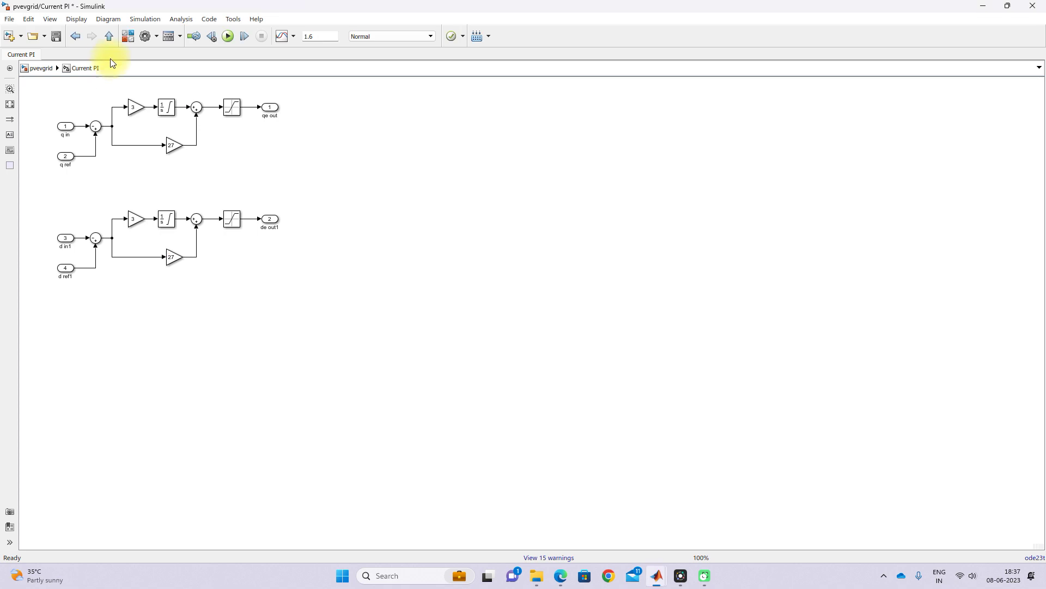
left_click(109, 36)
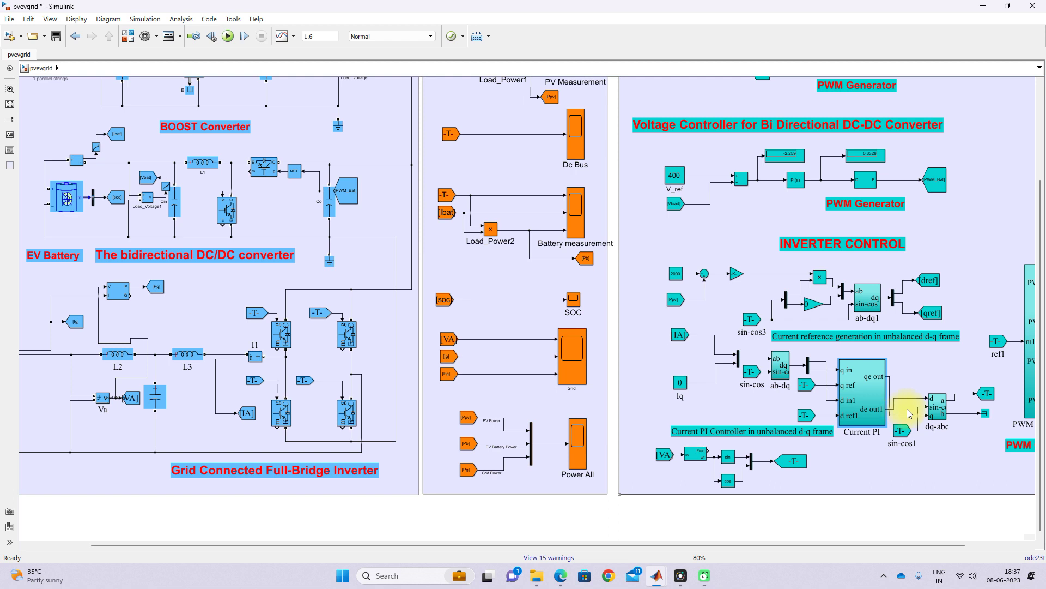
Step: Inspect the dq-abc block and mark its first output tag with a temporary pen tick
left_click(941, 415)
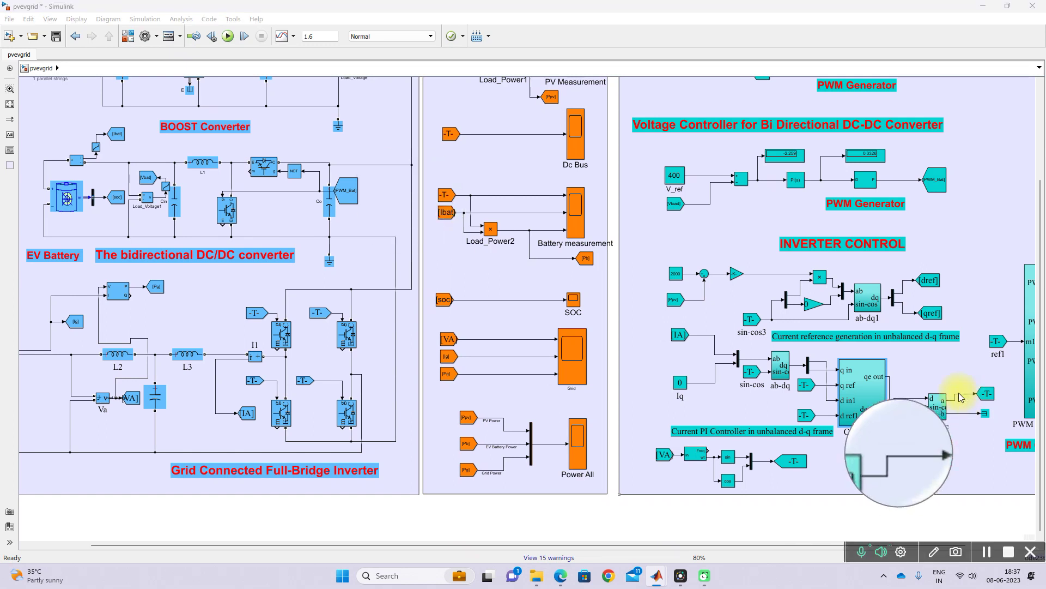
key("ctrl+alt+p")
mouse_move(957, 394)
left_mouse_down()
mouse_move(971, 407)
mouse_move(990, 380)
left_mouse_up()
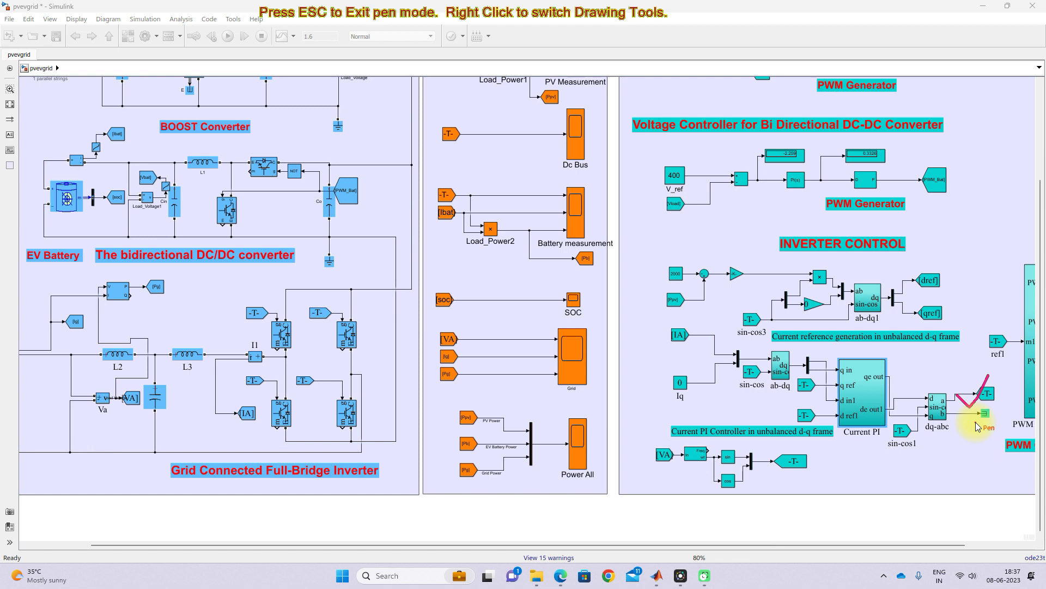
key("Escape")
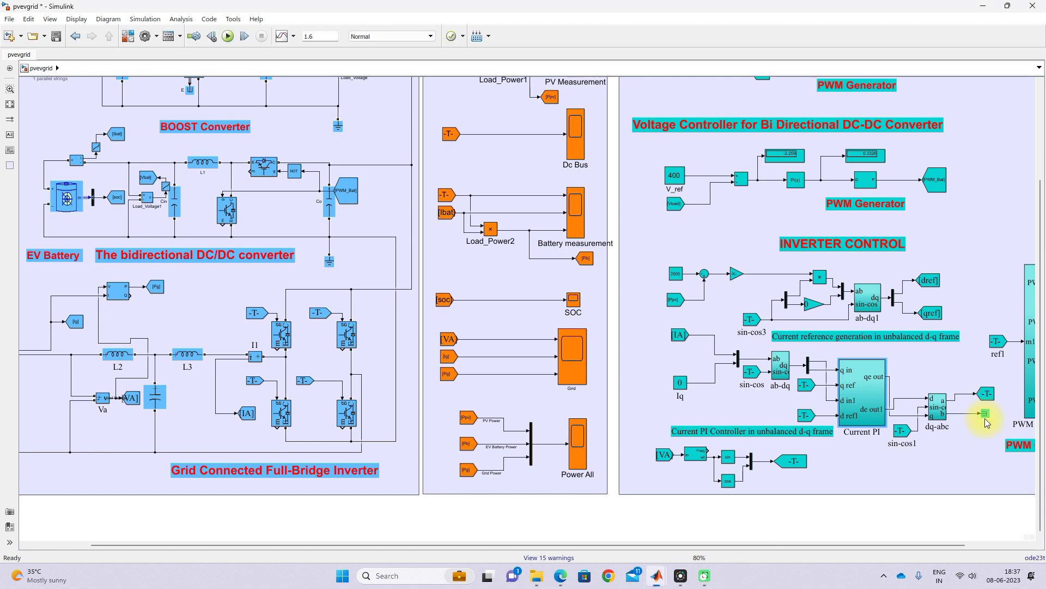
Step: Open the inverter's PWM generator subsystem, inspect its m1 input and pulse outputs, and return to the top-level model
left_click_drag(744, 545, 881, 530)
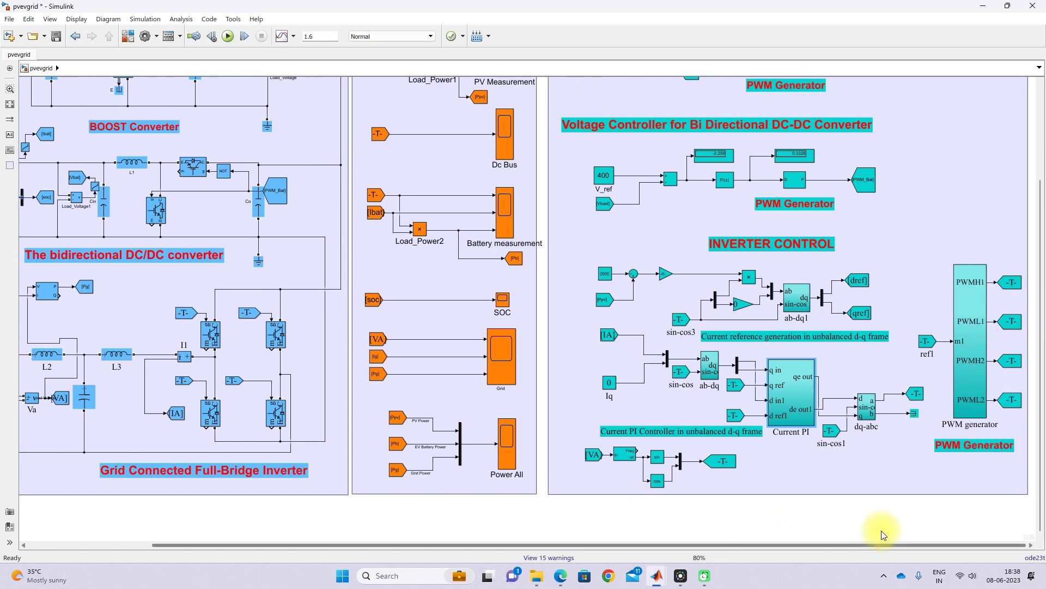
double_click(963, 350)
left_click(182, 132)
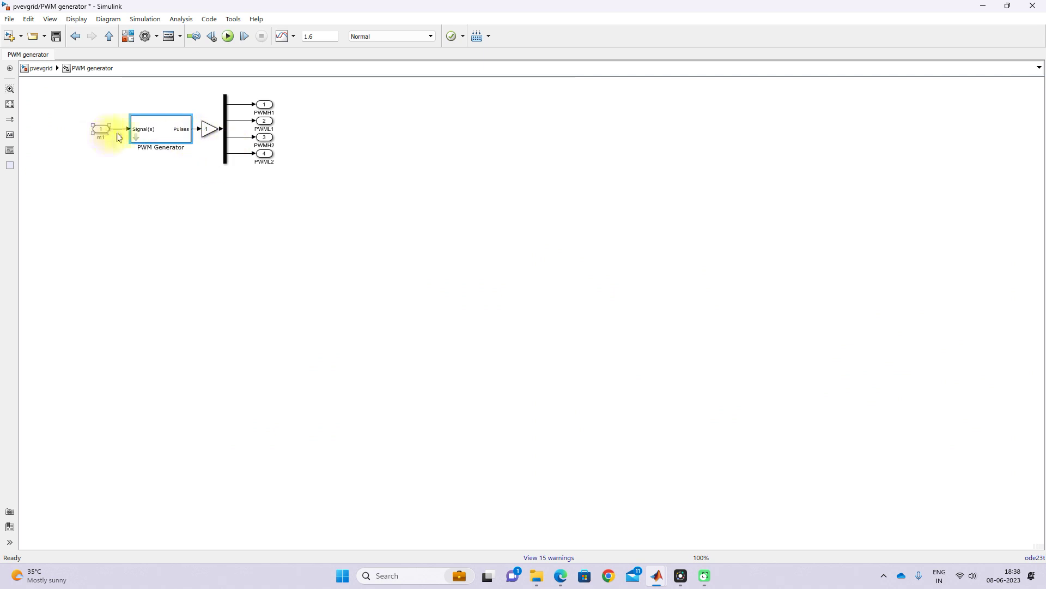
left_click(120, 163)
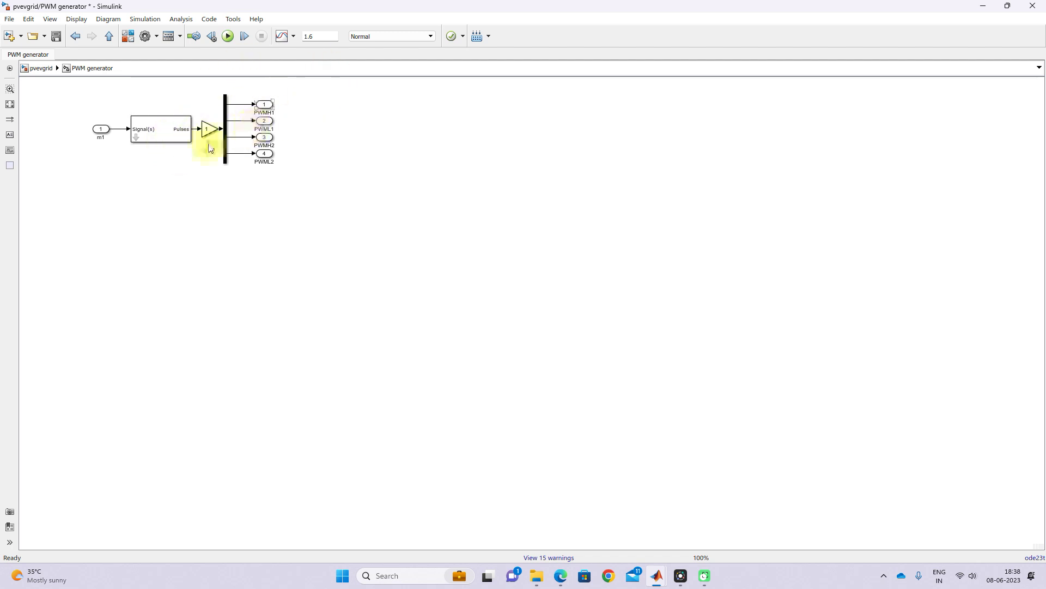
left_click(108, 36)
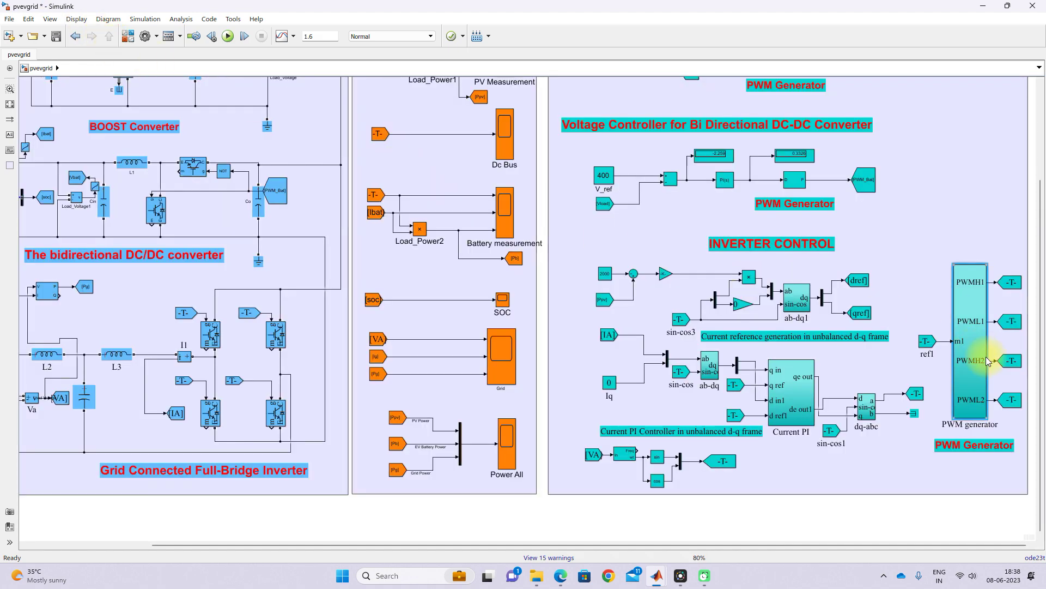
Step: Fit the model to view, trace the PWM signals to the inverter and the grid-to-battery path, tick the PV source, and clear the marks
left_click(9, 104)
key("ctrl+F9")
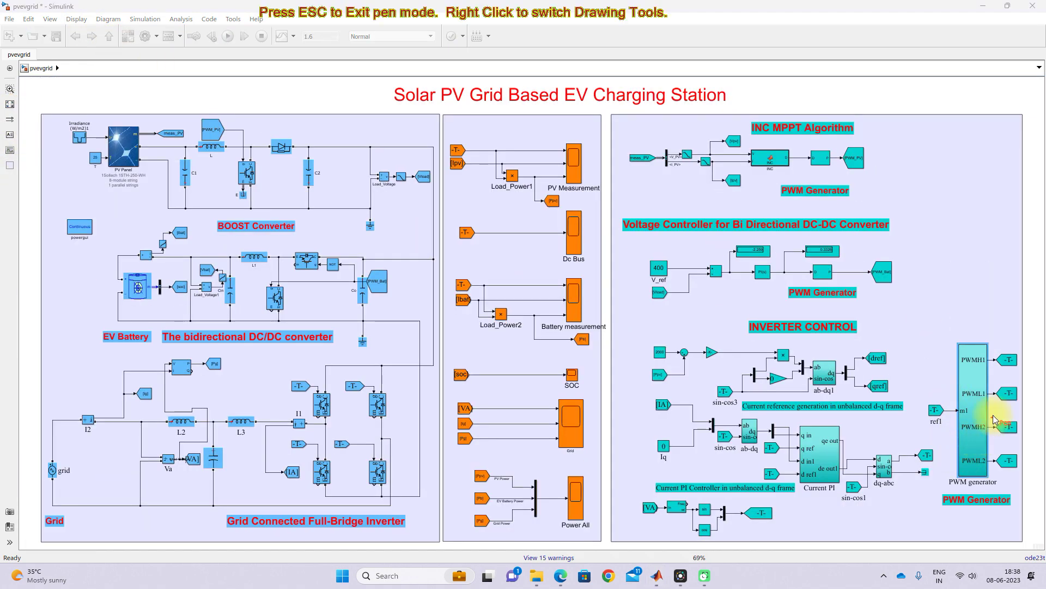
mouse_move(1001, 402)
left_mouse_down()
mouse_move(651, 487)
mouse_move(373, 416)
left_mouse_up()
left_click_drag(731, 357, 762, 336)
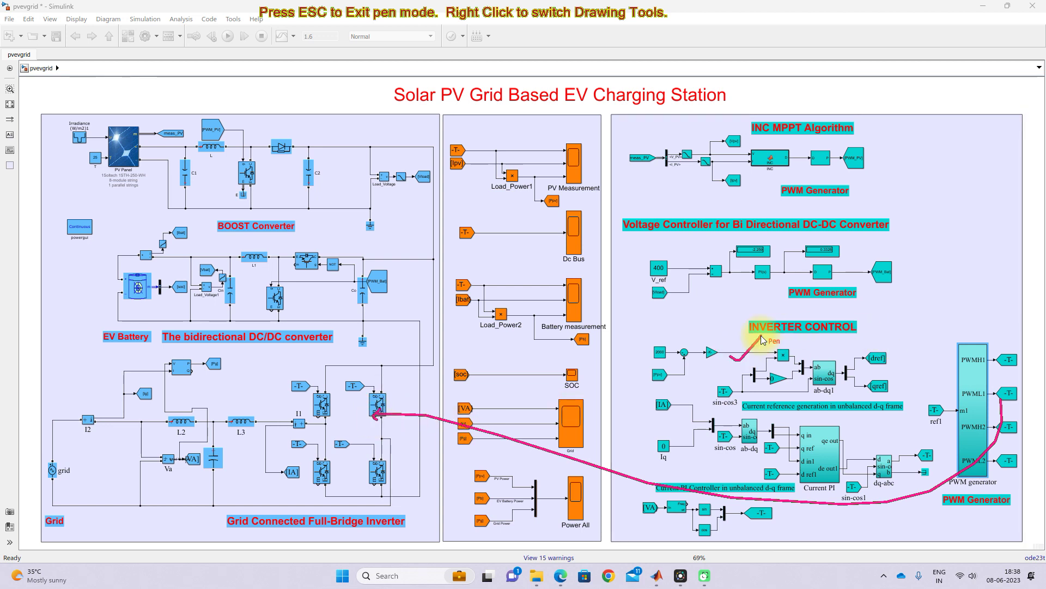
mouse_move(100, 458)
left_mouse_down()
mouse_move(422, 436)
mouse_move(438, 402)
mouse_move(421, 333)
mouse_move(384, 314)
mouse_move(209, 294)
mouse_move(191, 307)
mouse_move(226, 307)
left_mouse_up()
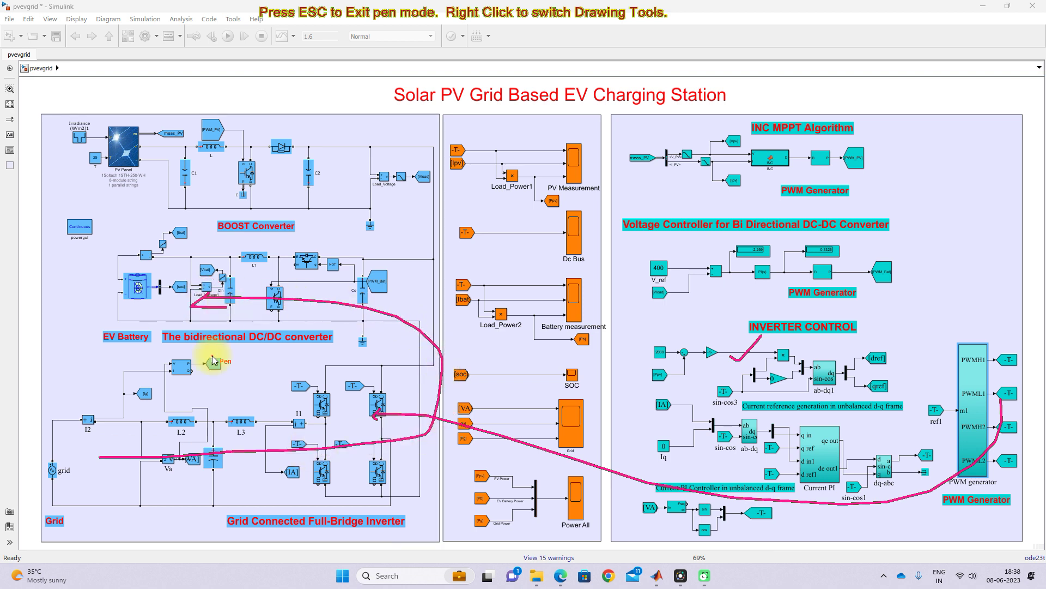
mouse_move(57, 148)
left_mouse_down()
mouse_move(77, 165)
mouse_move(145, 134)
left_mouse_up()
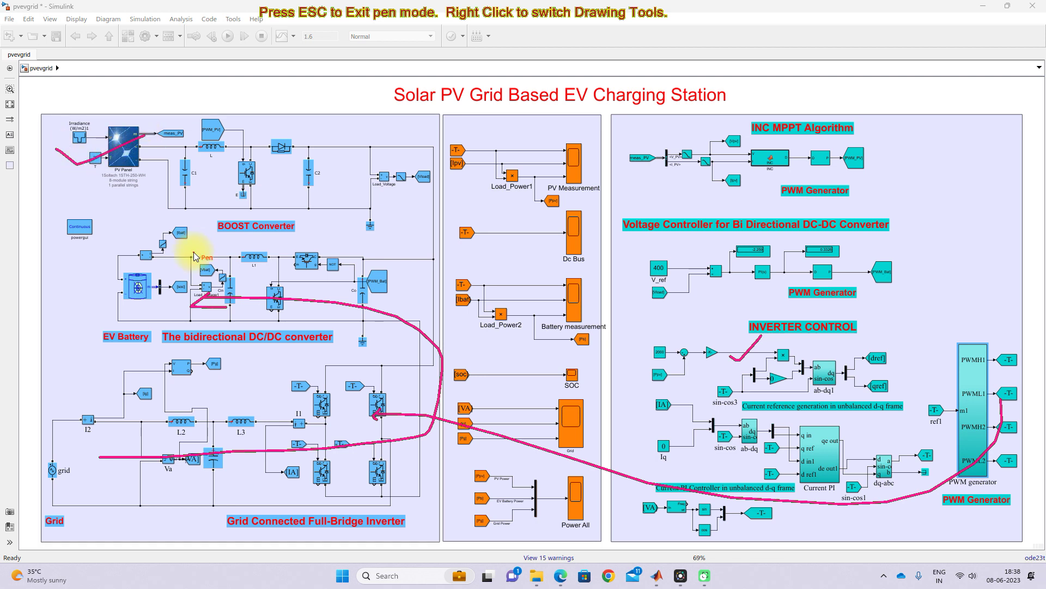
key("Escape")
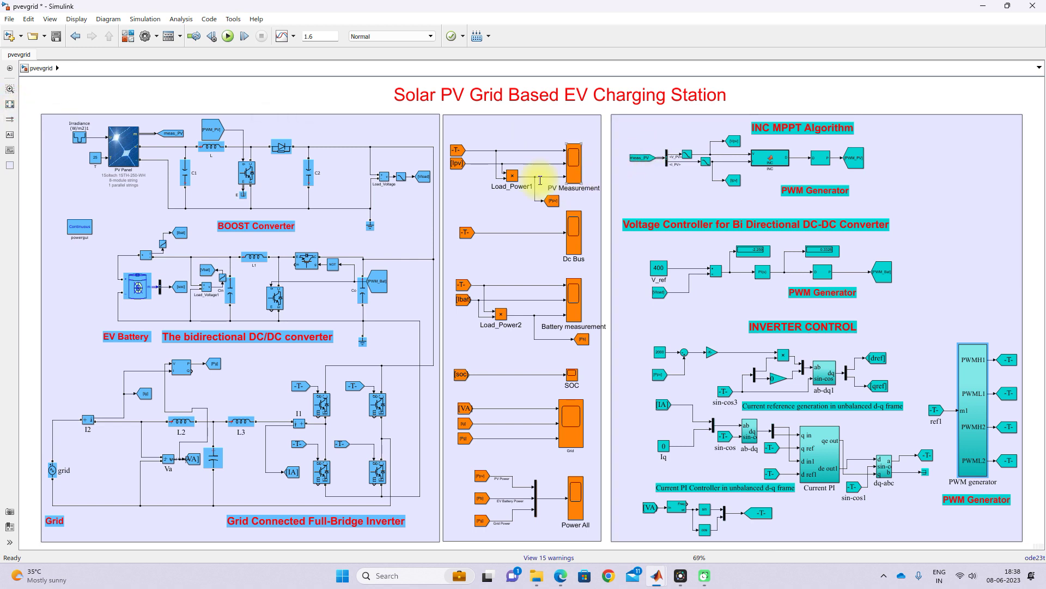
Step: Go through the PV Measurement, Dc Bus, Battery measurement, SOC, Grid and Power All scope blocks in the measurement section
left_click(507, 128)
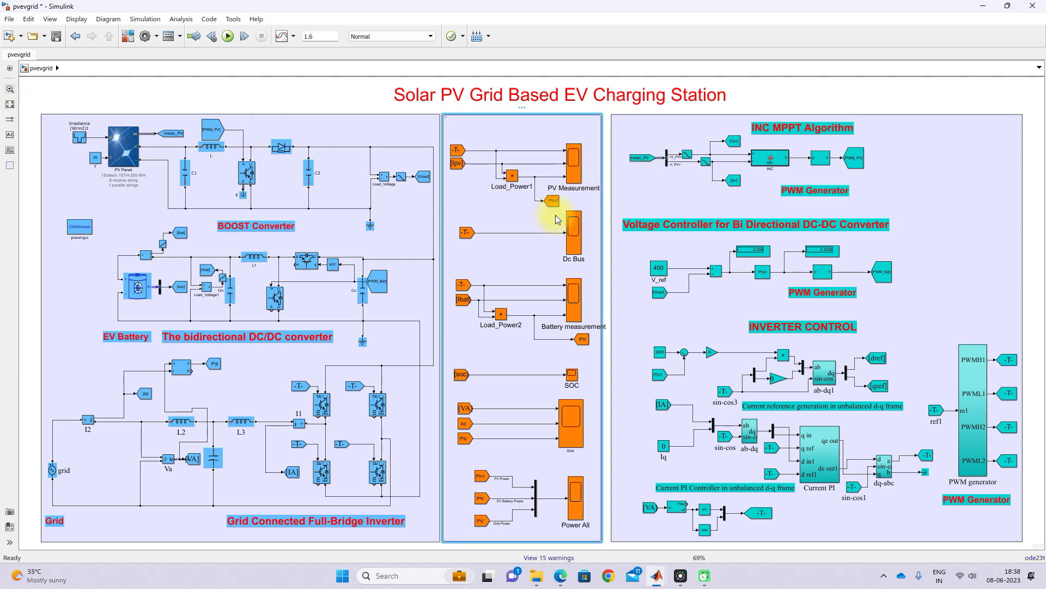
left_click(572, 174)
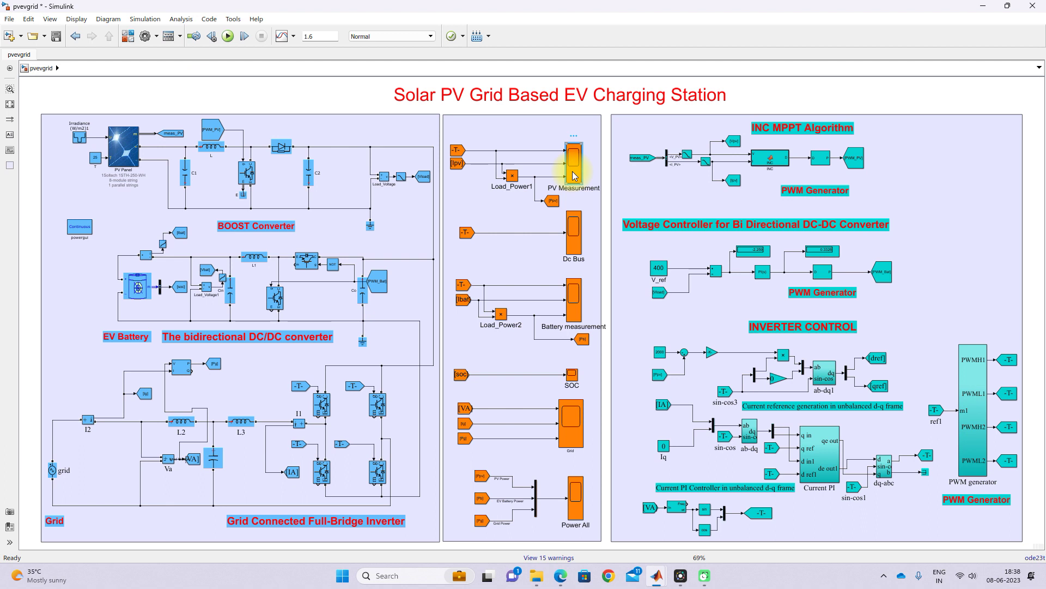
left_click(581, 225)
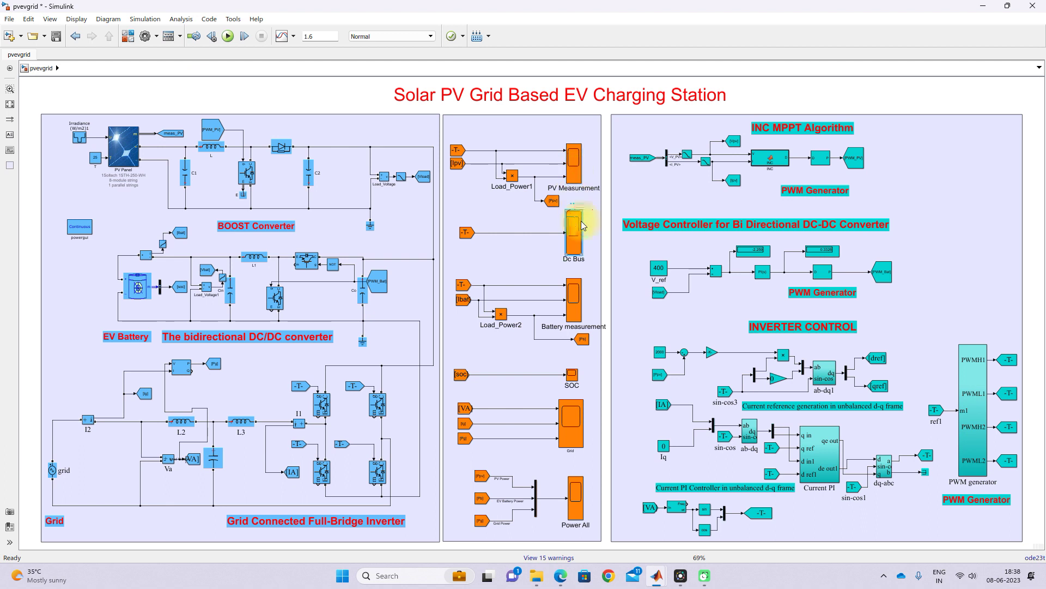
left_click(567, 302)
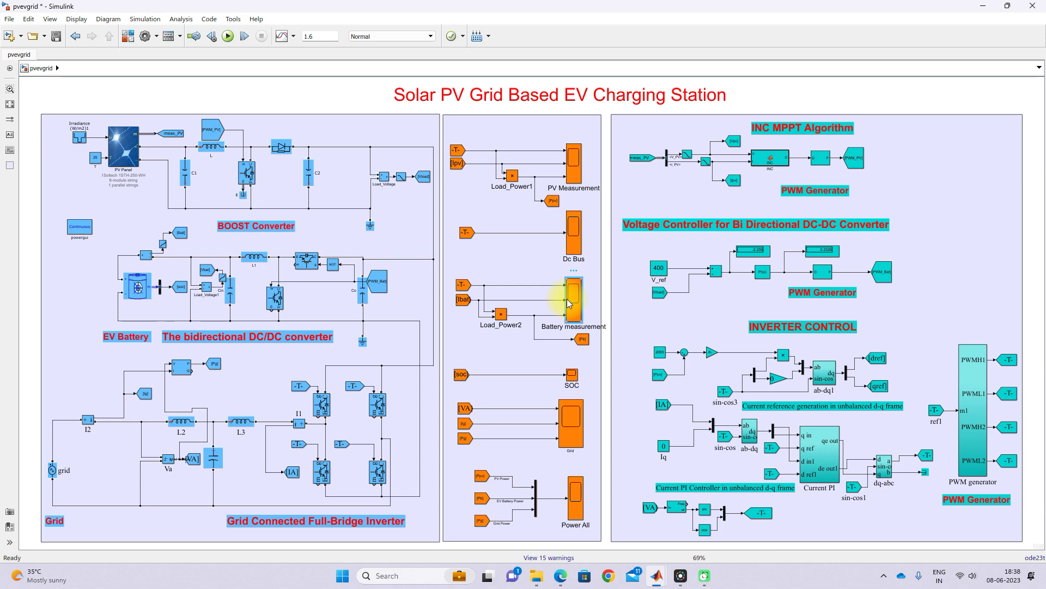
left_click(579, 379)
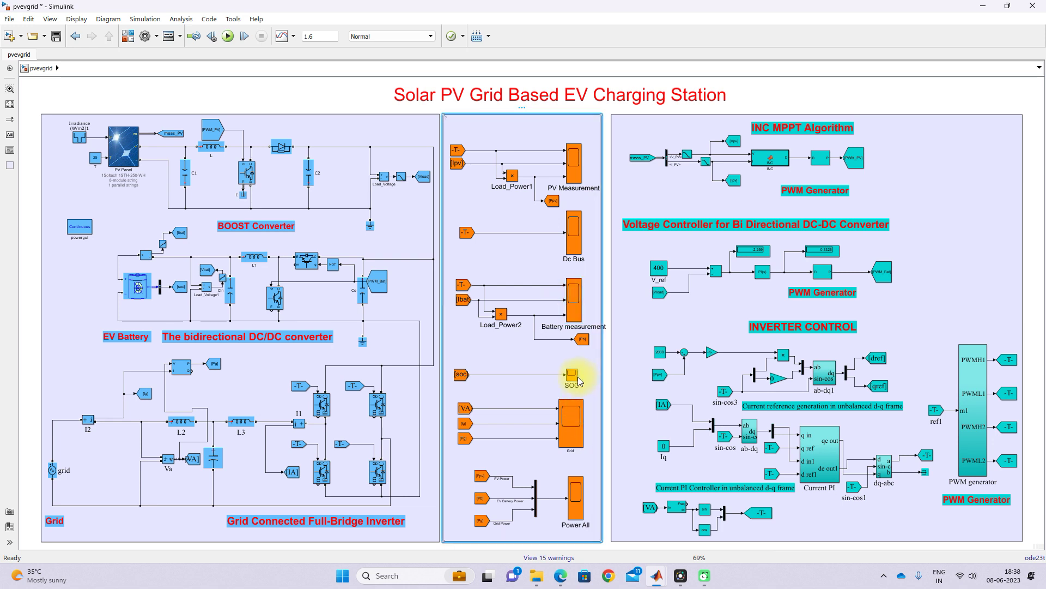
left_click(567, 417)
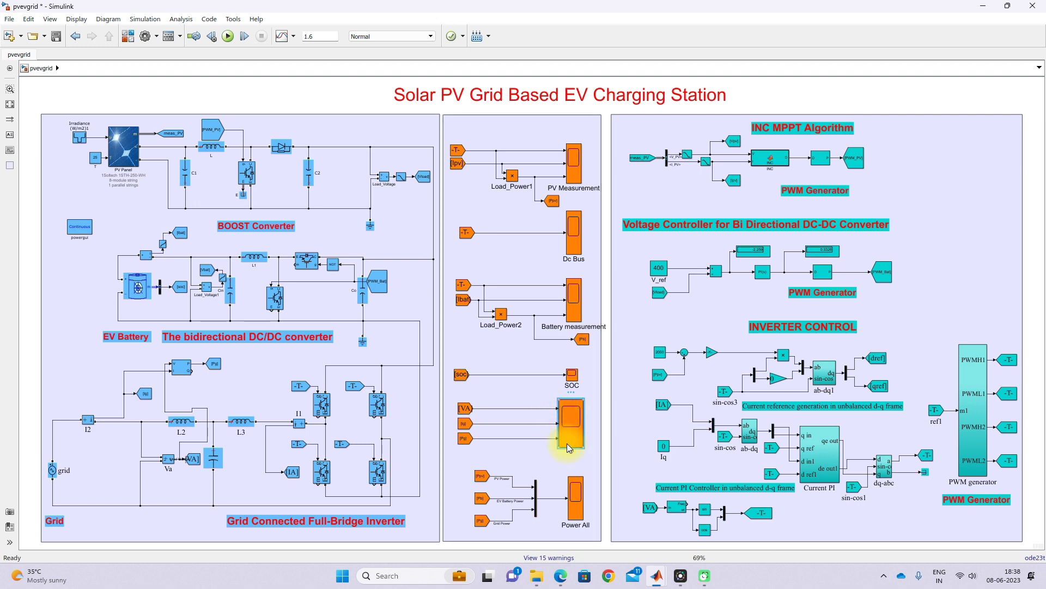
left_click(572, 500)
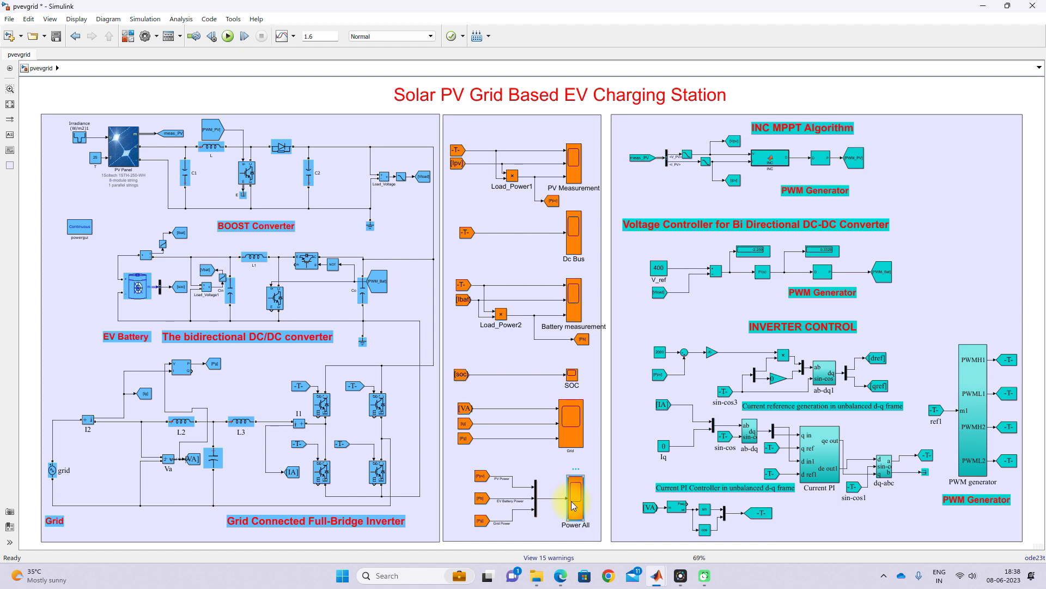
Step: Bring up the Battery measurement, Dc Bus, Grid, PV Measurement, Power All and SOC scope windows, and shift the SOC window slightly away from Grid
mouse_move(656, 576)
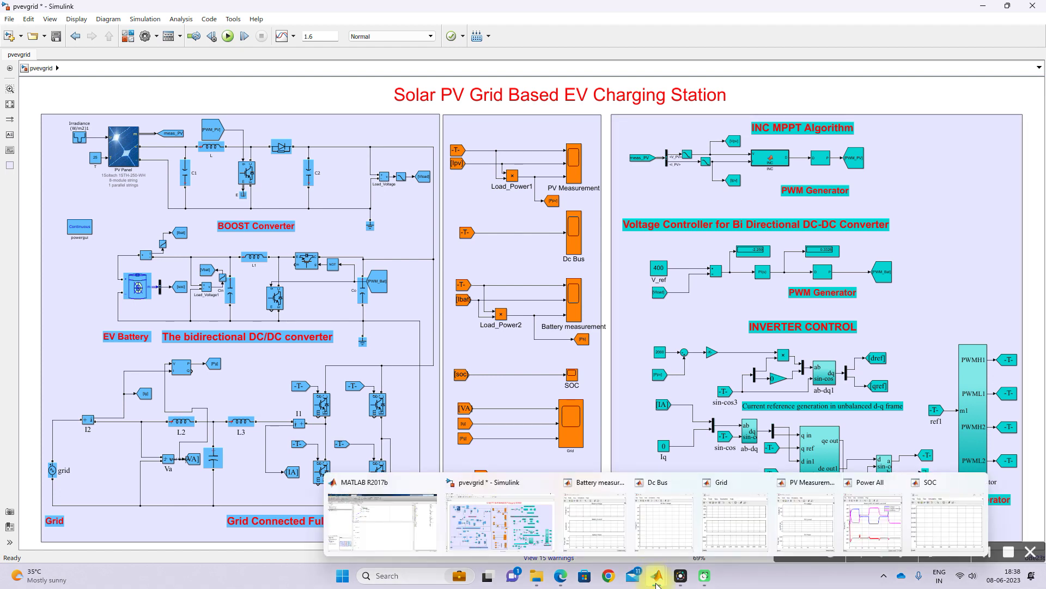
left_click(595, 523)
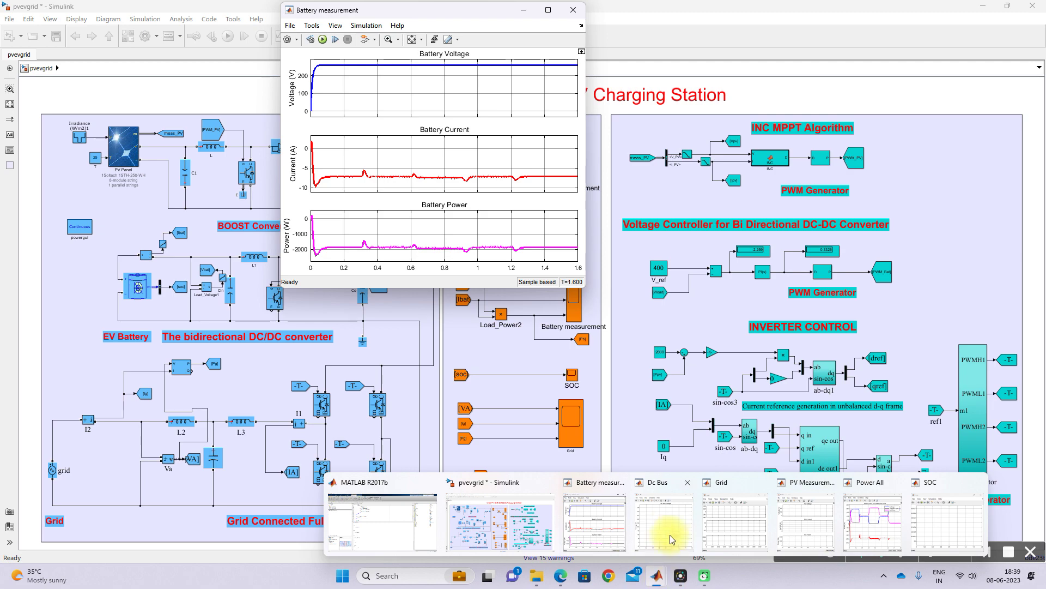
mouse_move(671, 522)
left_click(745, 525)
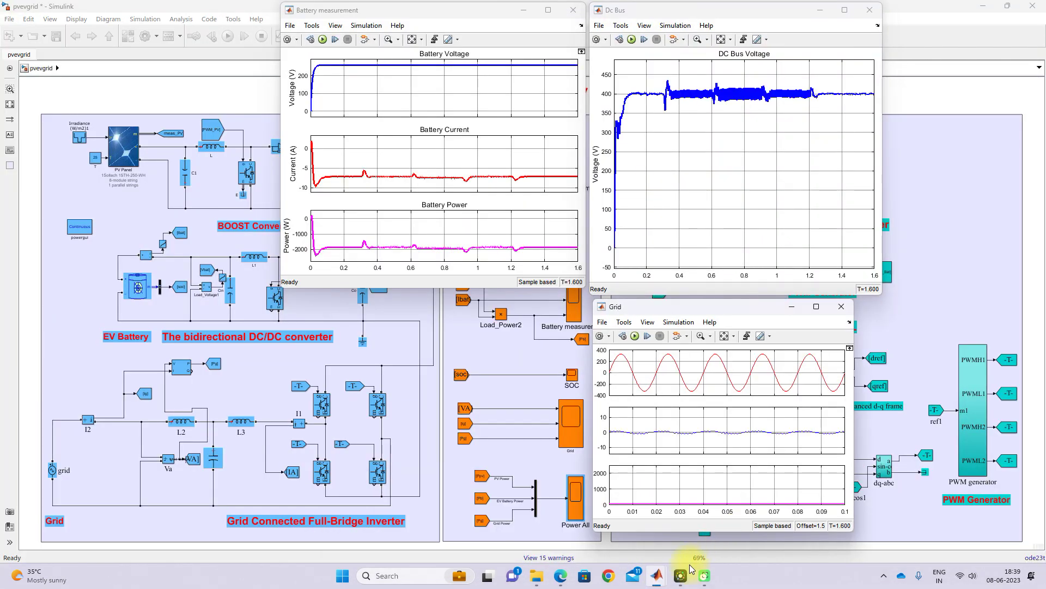
mouse_move(657, 575)
left_click(816, 531)
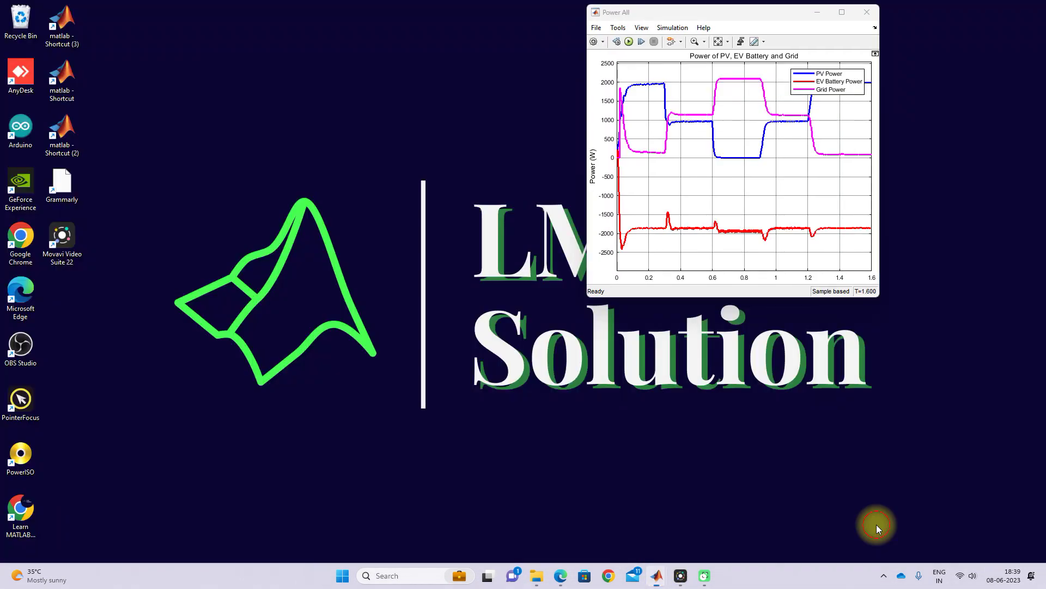
left_click(863, 531)
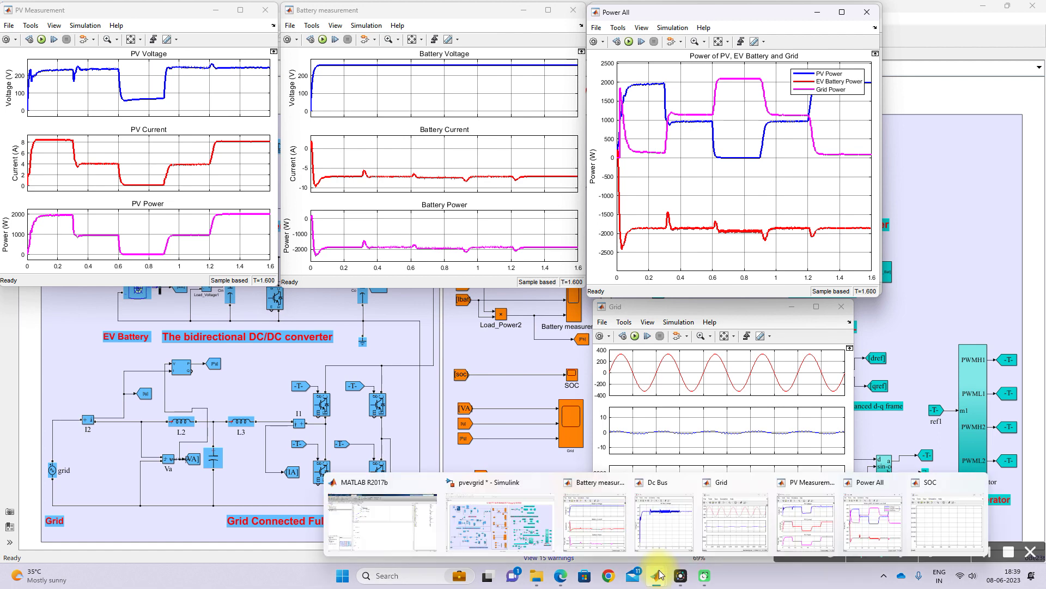
left_click(960, 514)
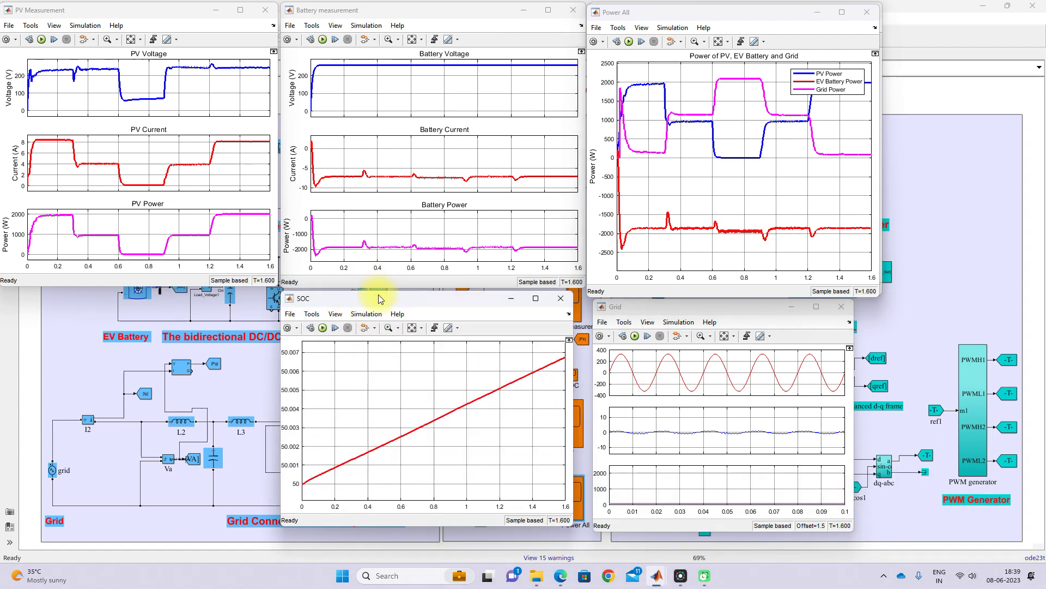
left_click_drag(380, 299, 376, 299)
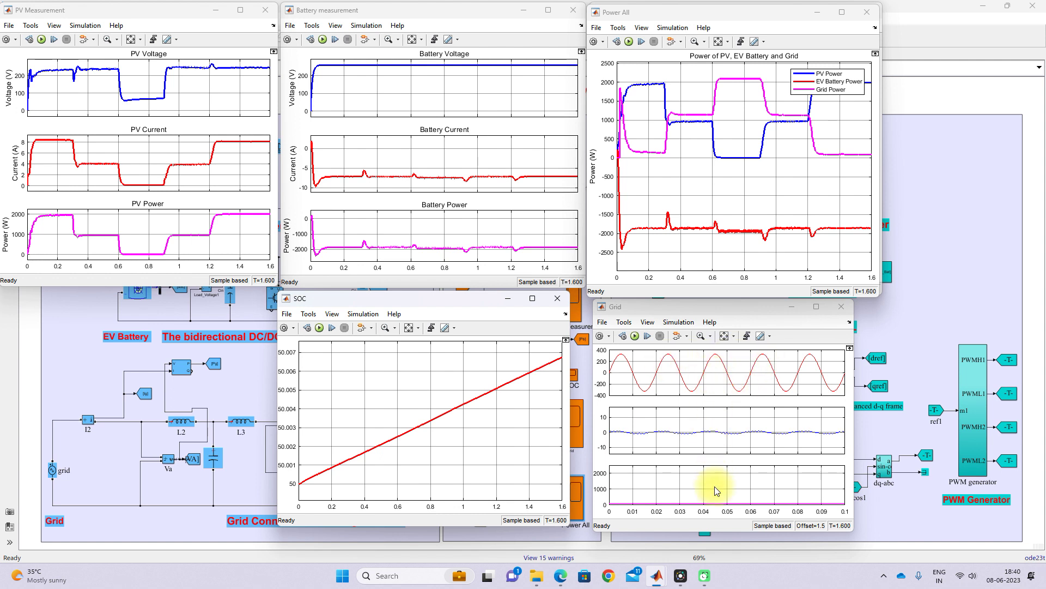
Step: Scale the Grid scope's axes to fit the waveforms over the full simulation time
left_click(724, 336)
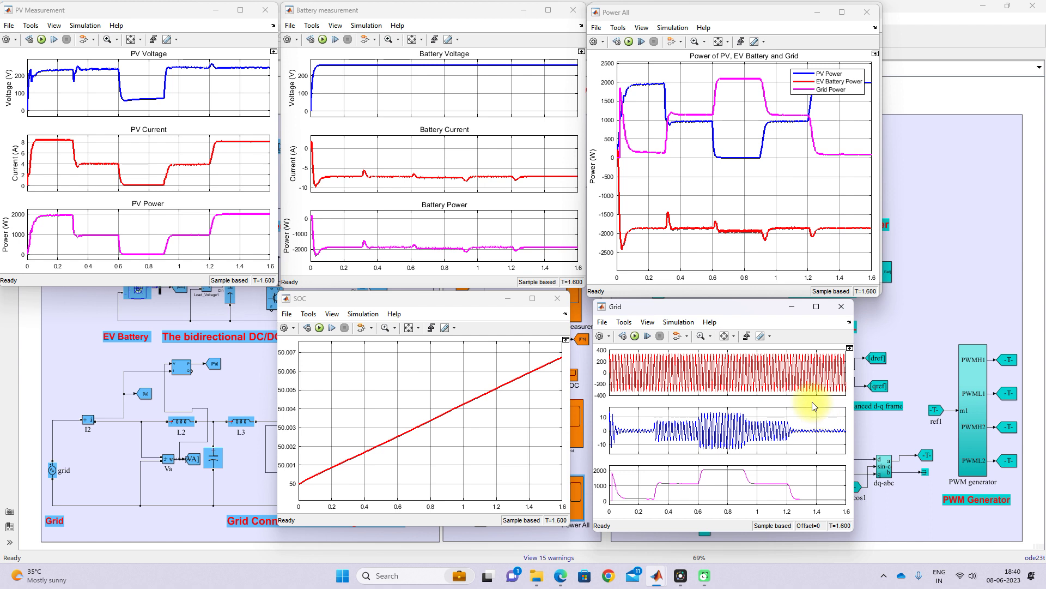